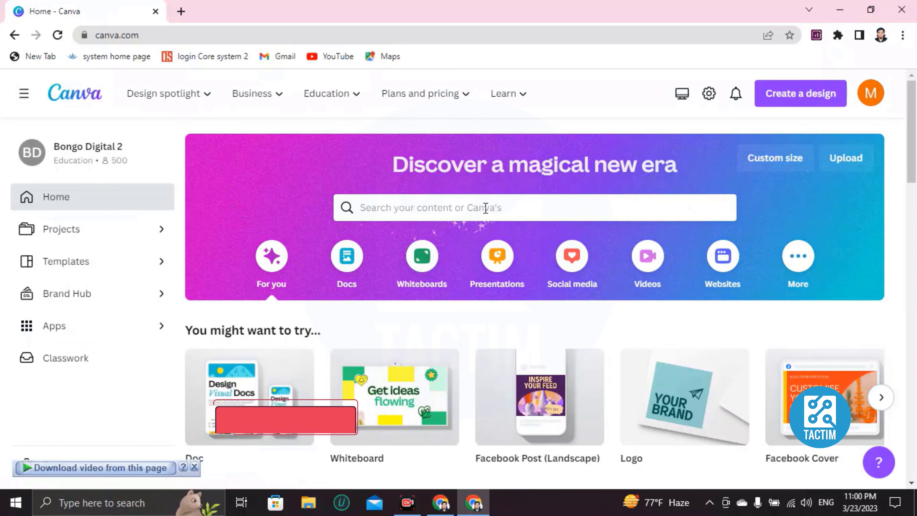
Search Canva templates for 'menu' and browse the results.
click(403, 209)
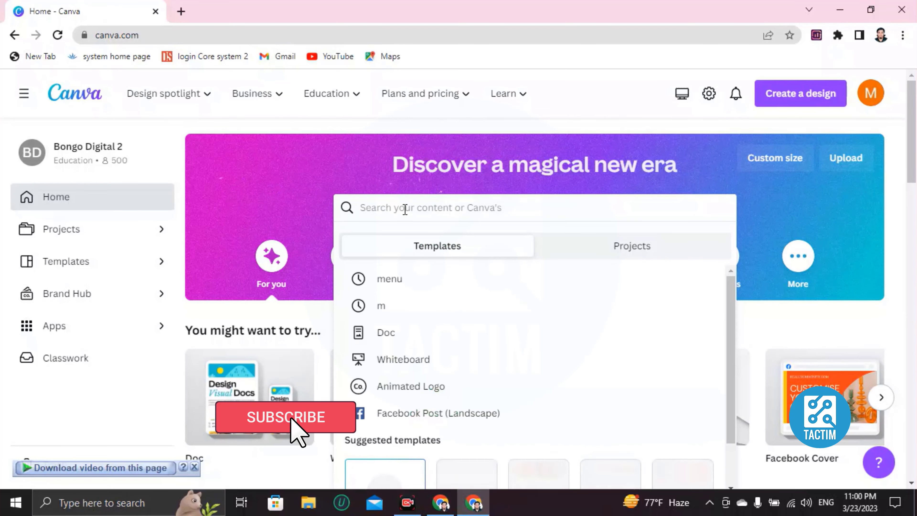
text(menu)
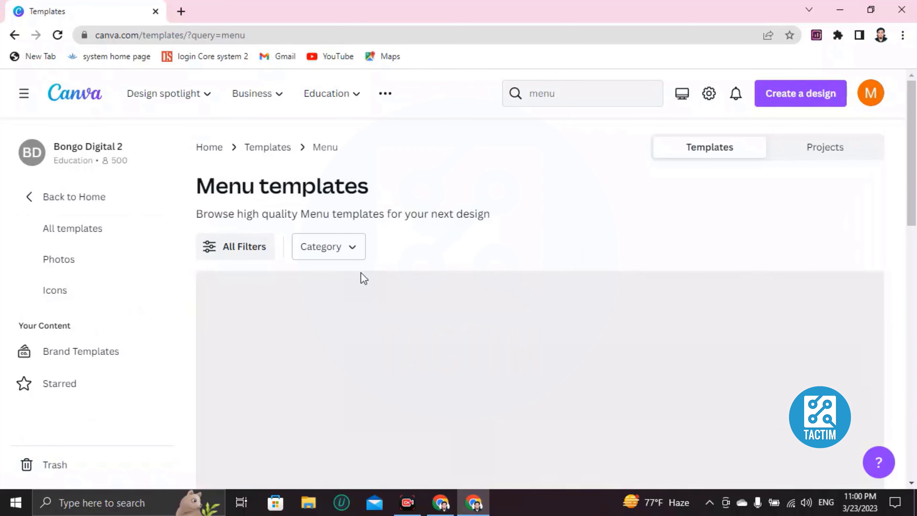
scroll(399, 208, down, 2)
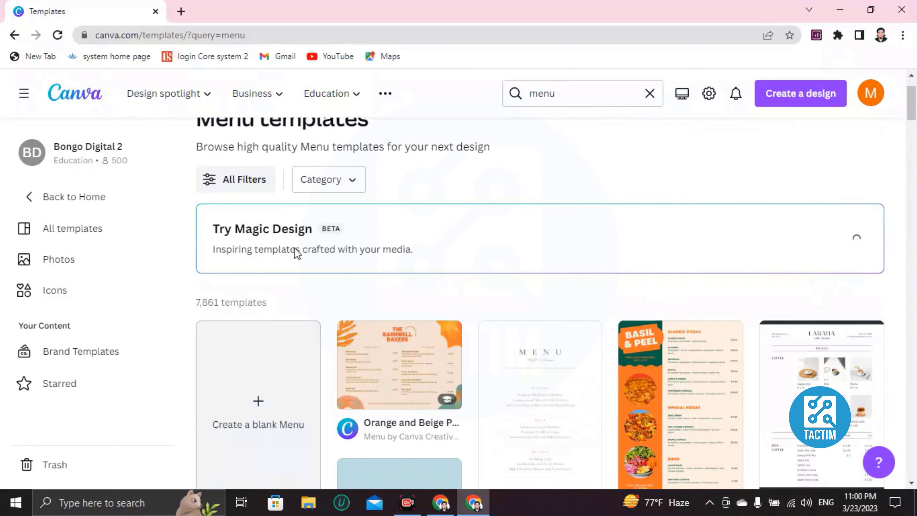
scroll(293, 280, down, 4)
scroll(201, 253, up, 2)
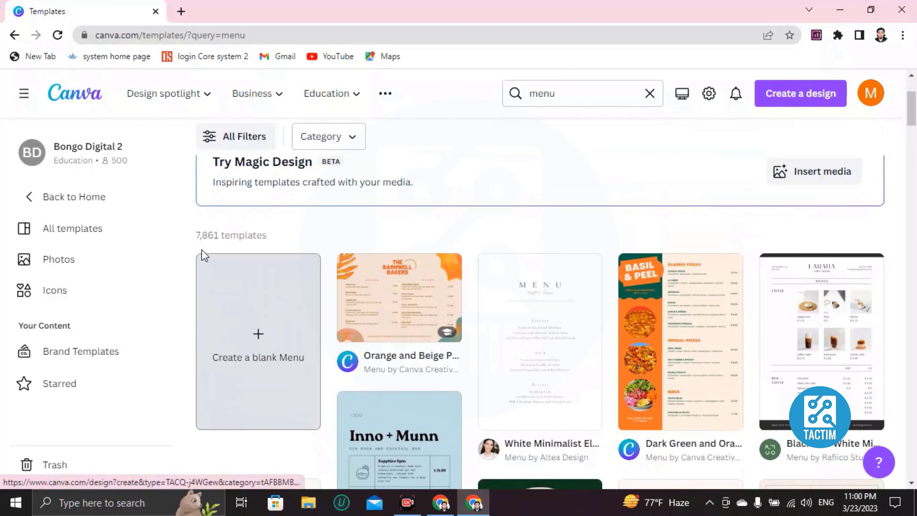
scroll(438, 295, down, 20)
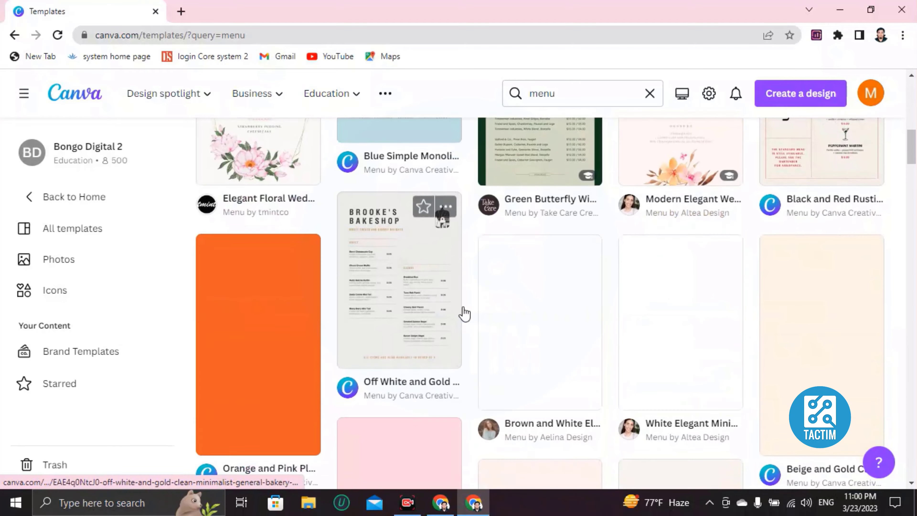
scroll(467, 304, down, 7)
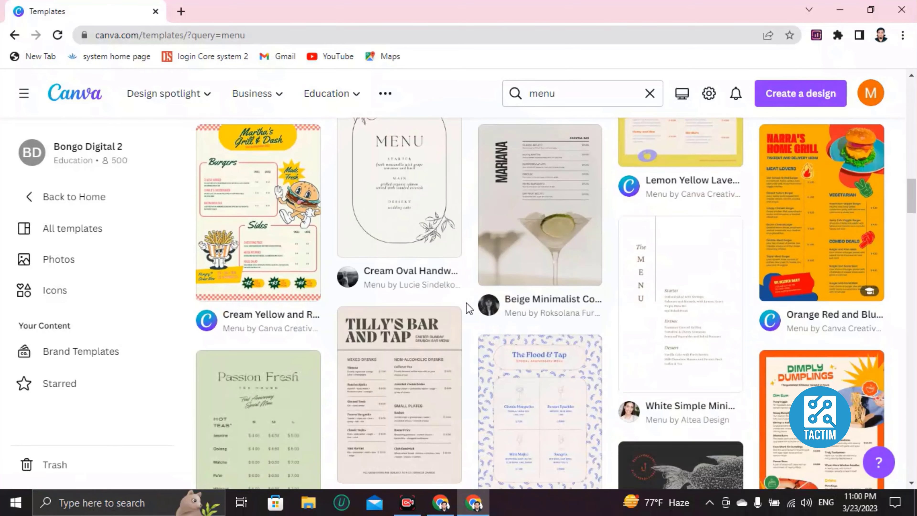
scroll(467, 304, up, 5)
scroll(468, 307, up, 10)
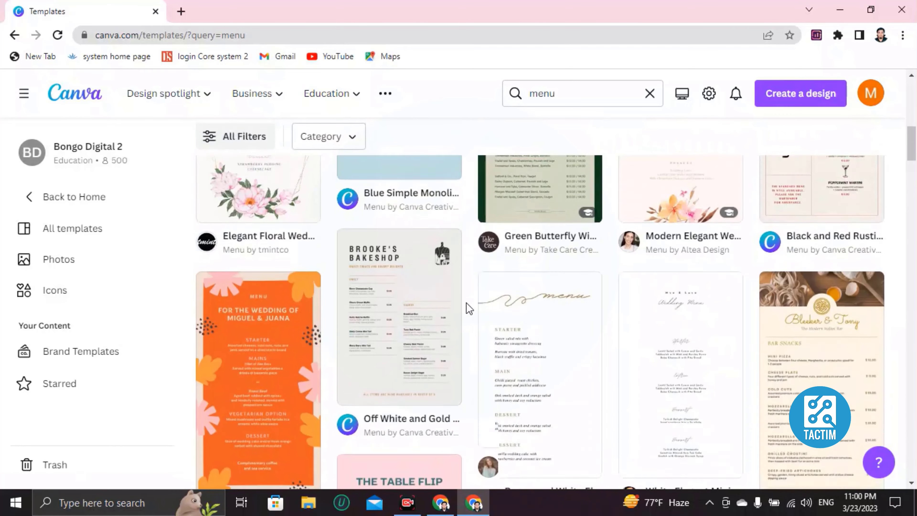
scroll(468, 304, down, 4)
scroll(468, 304, down, 7)
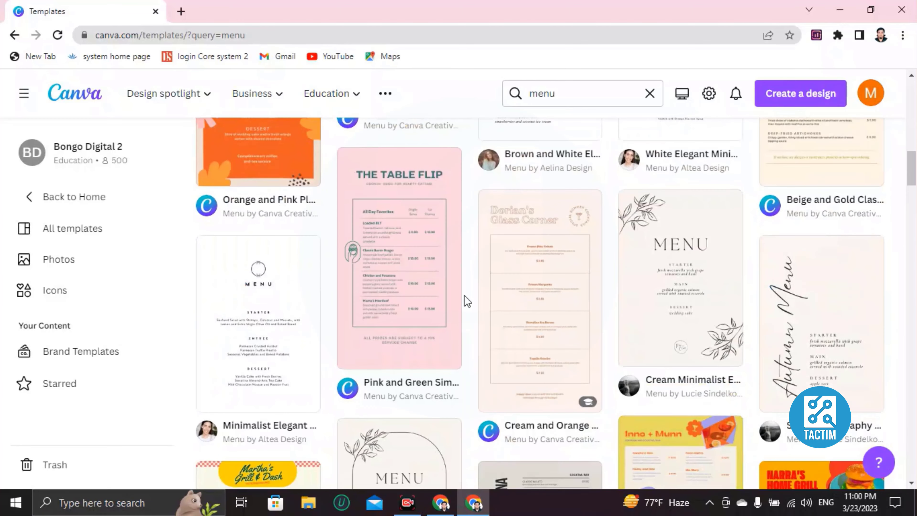
Preview the Orange Red and Blue Colorful and Vibrant Burger Take Out Menu template.
right_click(464, 295)
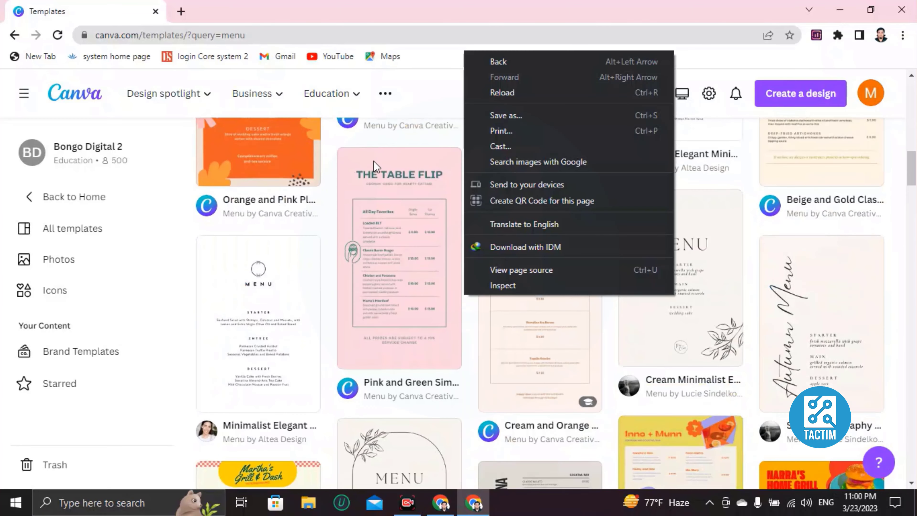
scroll(366, 204, down, 15)
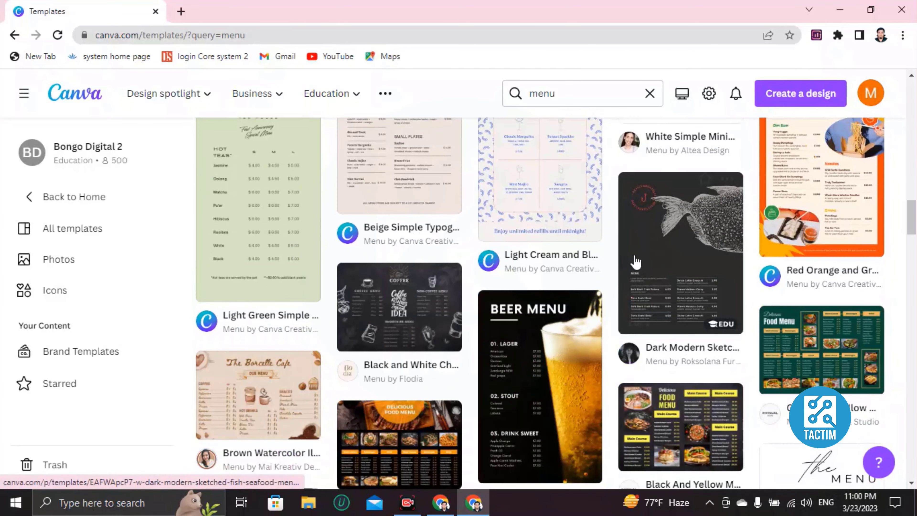
scroll(637, 262, down, 5)
scroll(638, 262, up, 5)
scroll(637, 262, down, 5)
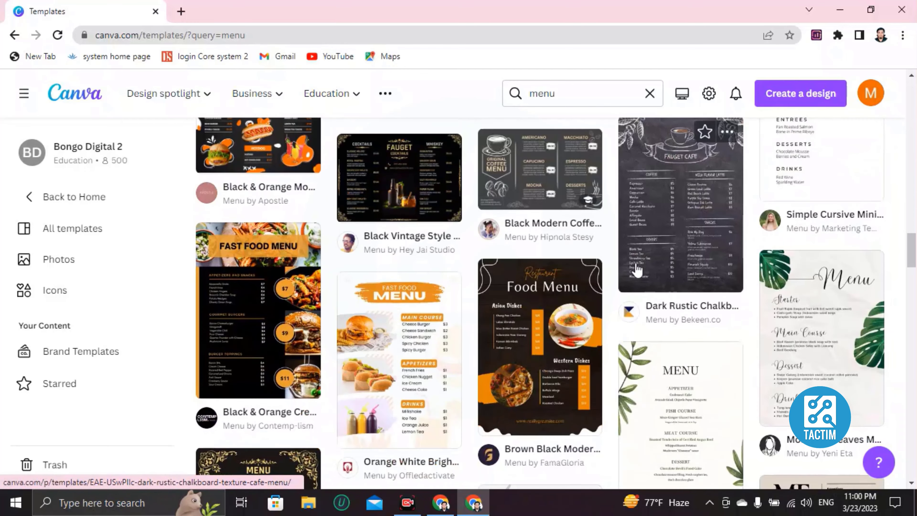
scroll(584, 295, up, 10)
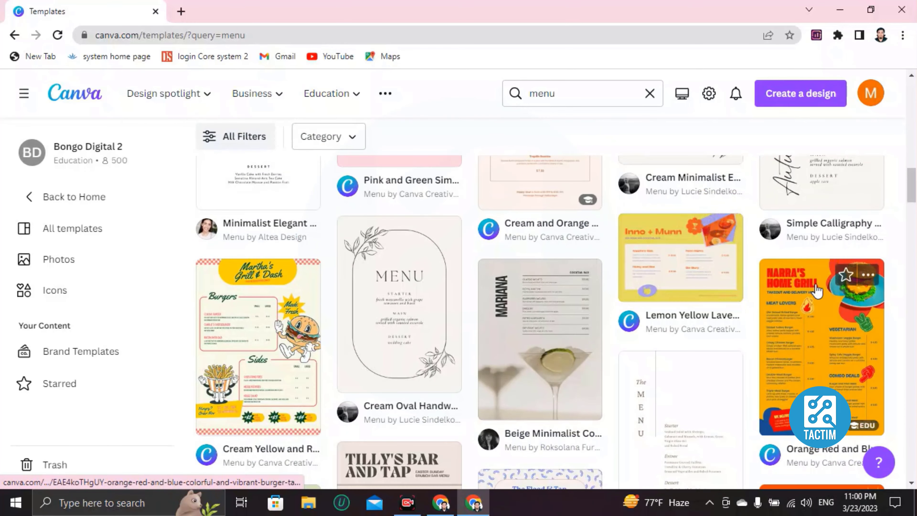
click(817, 290)
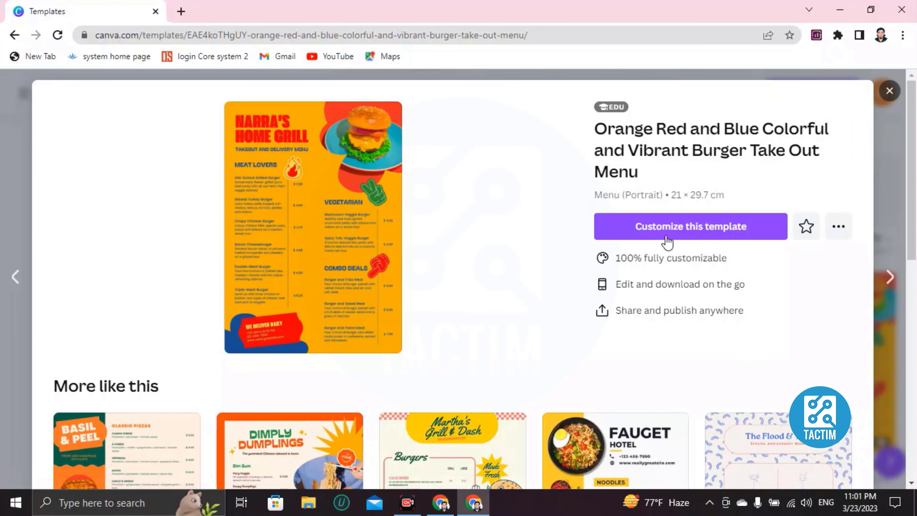
Open the burger take-out menu as an editable design and zoom to about 55%.
click(680, 234)
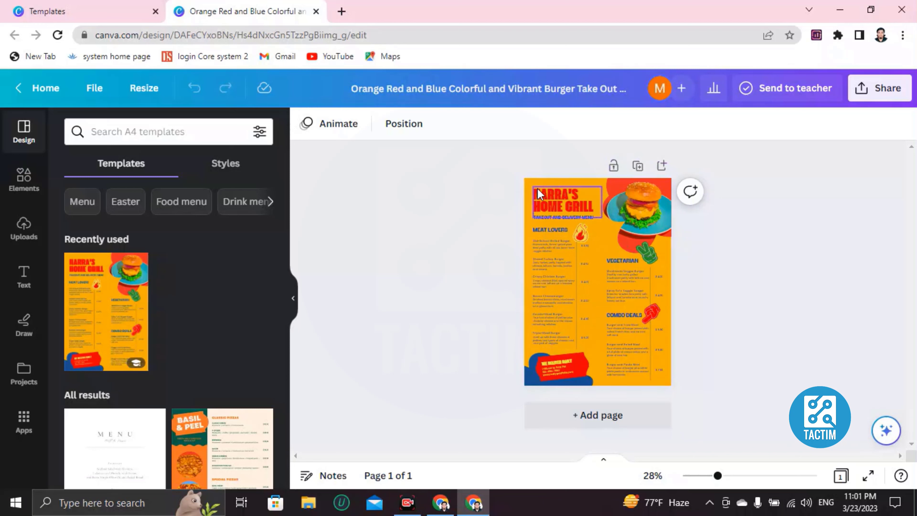
click(527, 189)
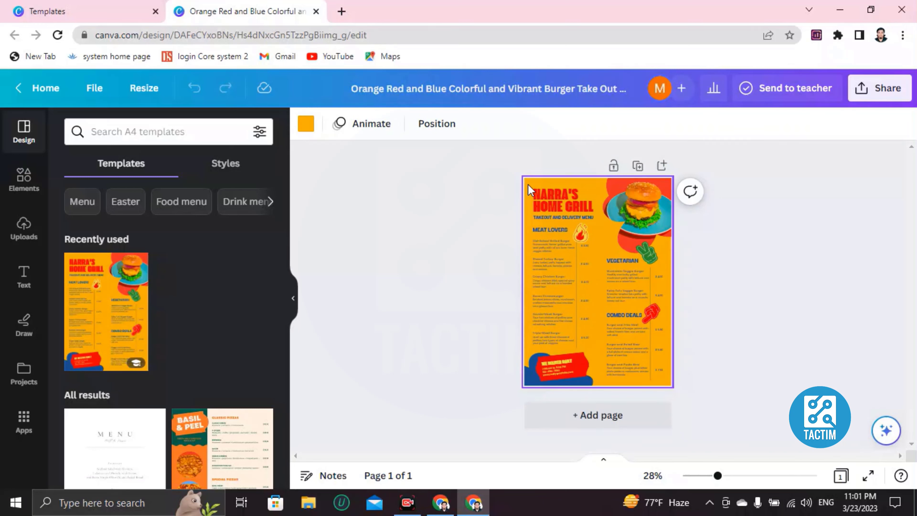
scroll(527, 190, up, 5)
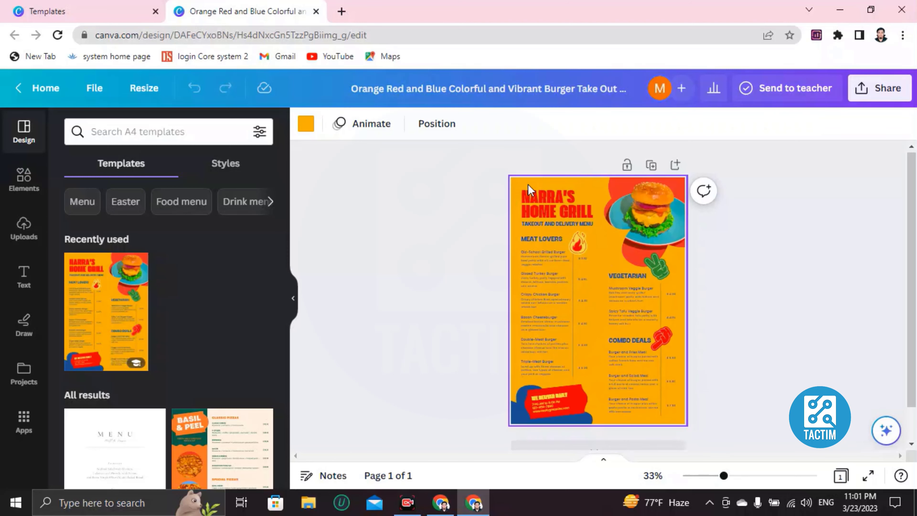
scroll(527, 190, up, 2)
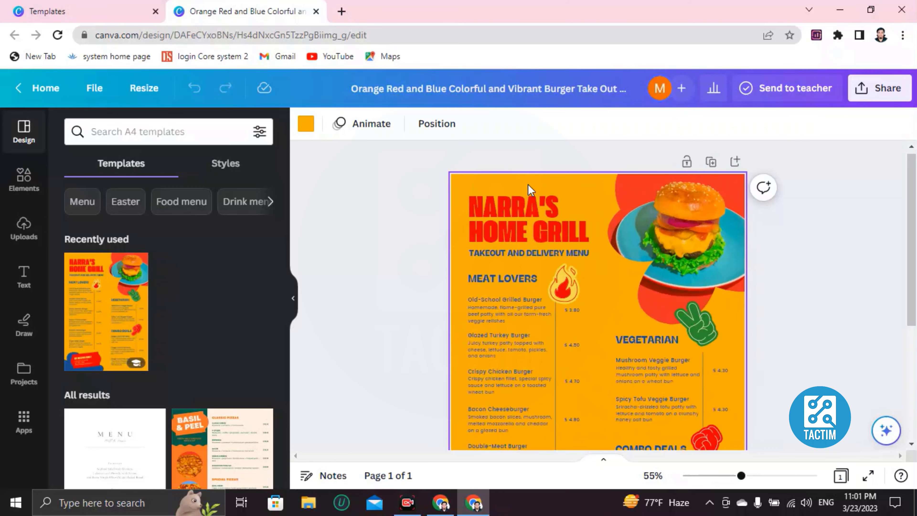
scroll(526, 217, down, 3)
scroll(527, 217, up, 3)
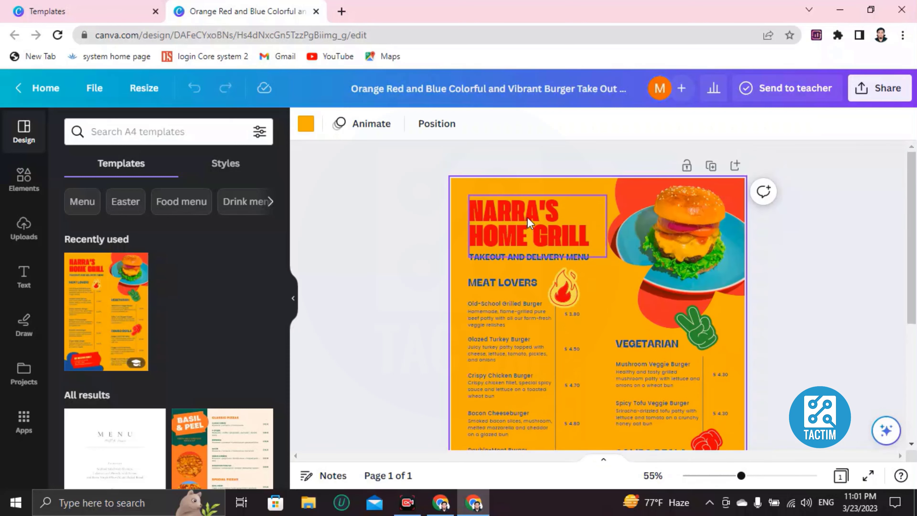
scroll(518, 251, down, 2)
scroll(497, 332, up, 2)
Replace the NARRA'S HOME GRILL title with 'GREEN'S KITCHEN'.
click(527, 212)
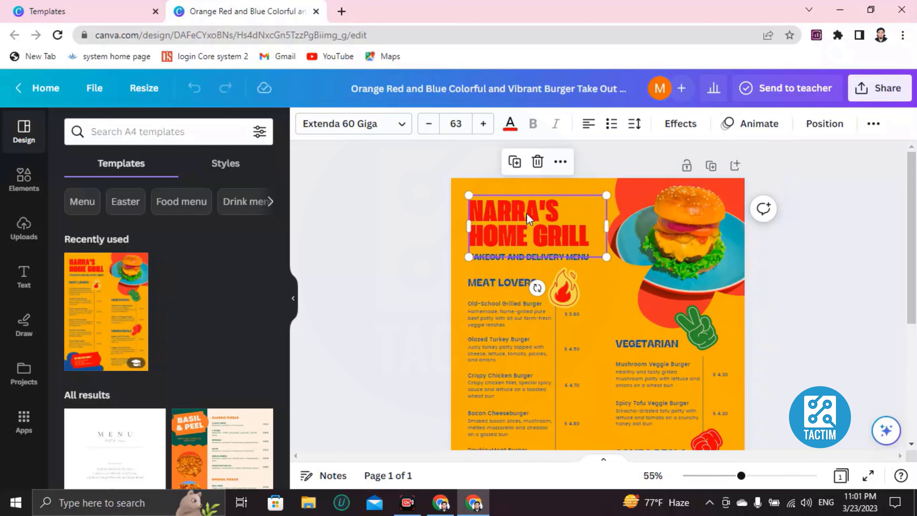
double_click(526, 213)
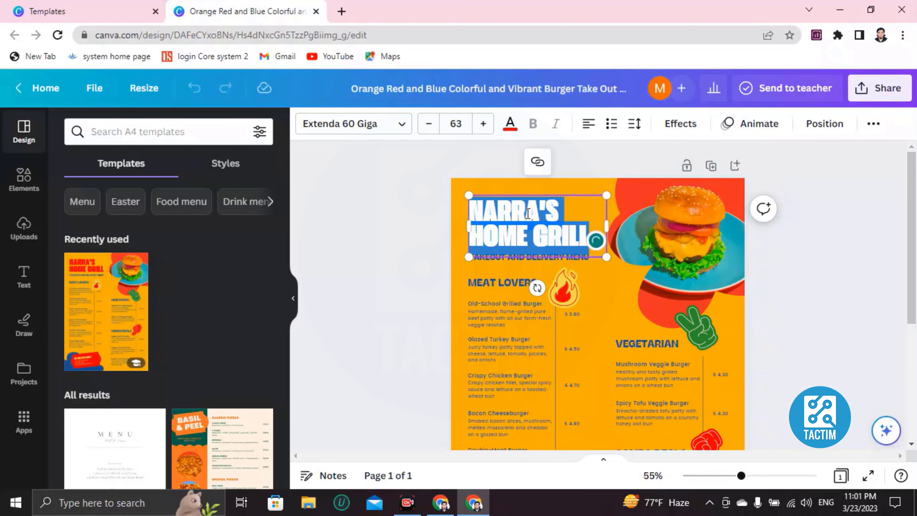
key(BackSpace)
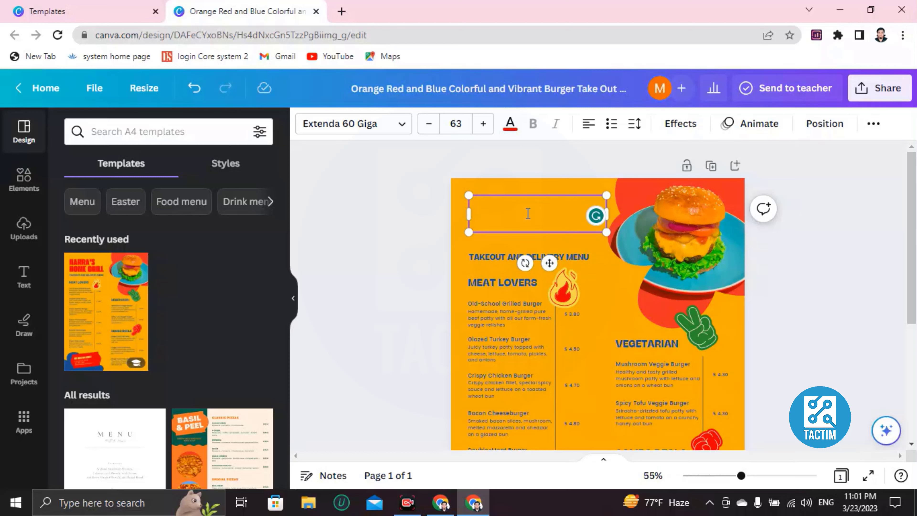
text(GREEN)
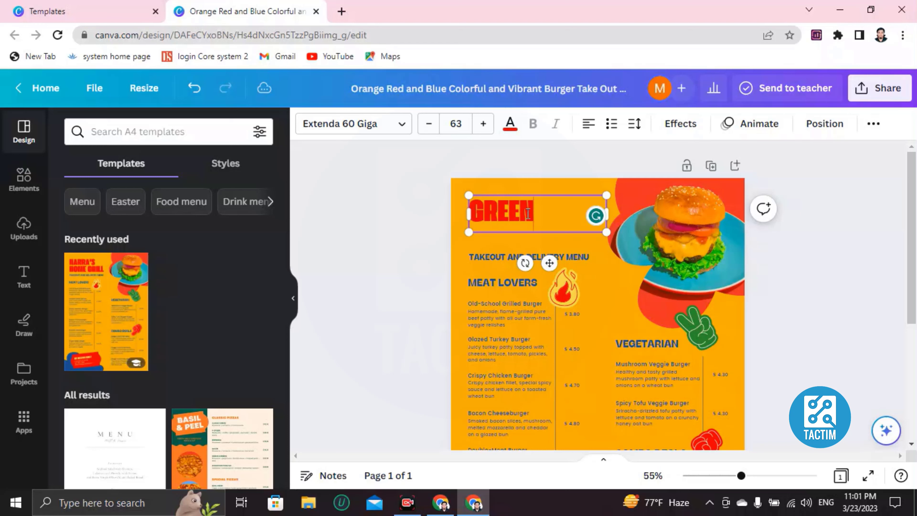
text('S KITCHEN)
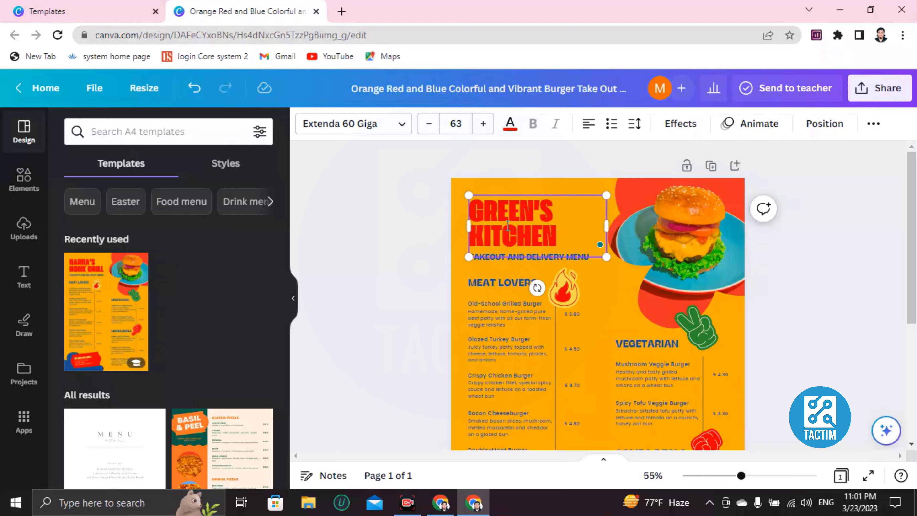
Color the GREEN'S KITCHEN title with the green document color swatch.
drag(471, 206, 477, 206)
drag(551, 242, 486, 197)
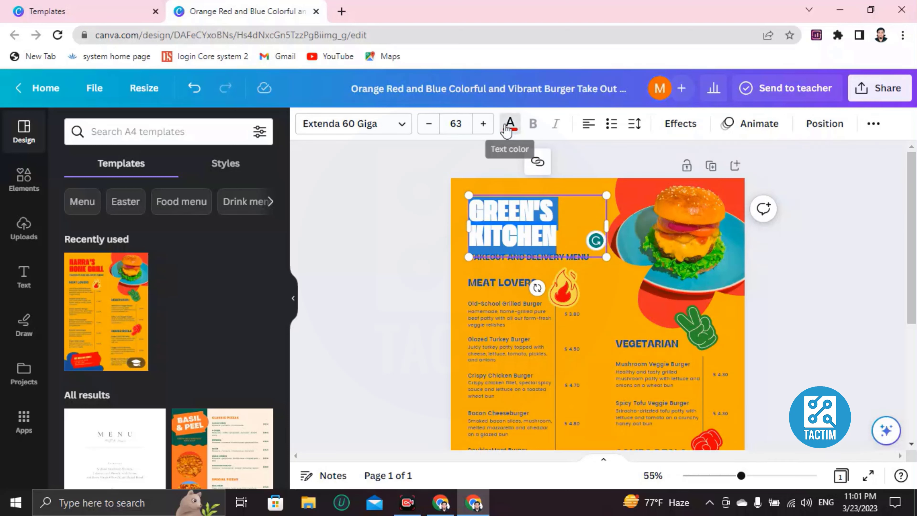
click(509, 127)
scroll(152, 253, down, 3)
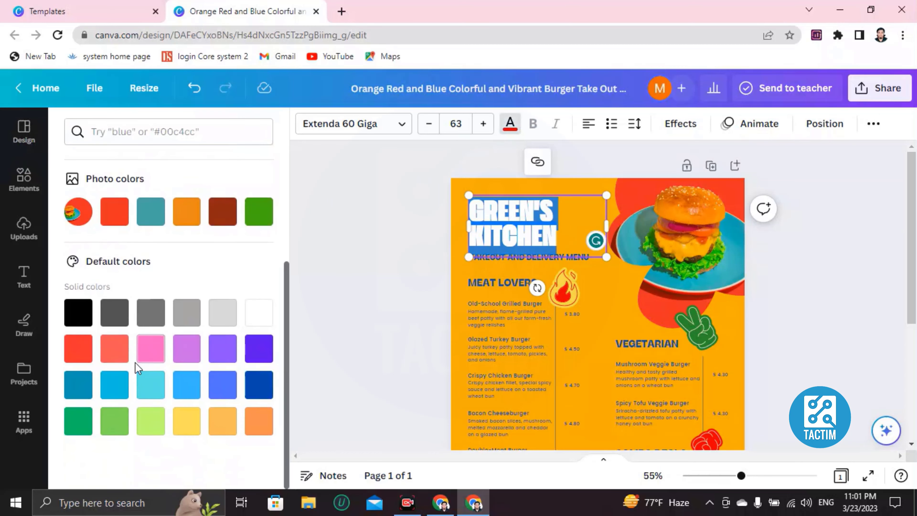
scroll(158, 209, up, 5)
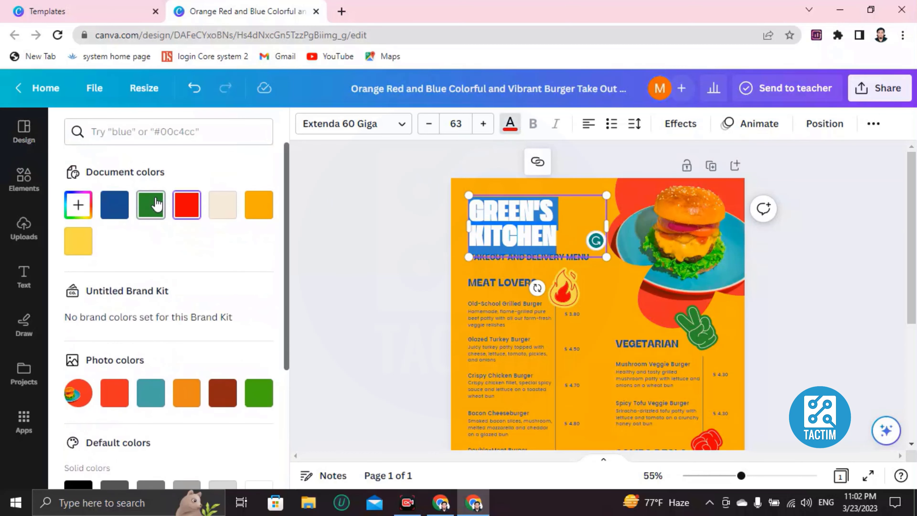
click(158, 209)
click(460, 238)
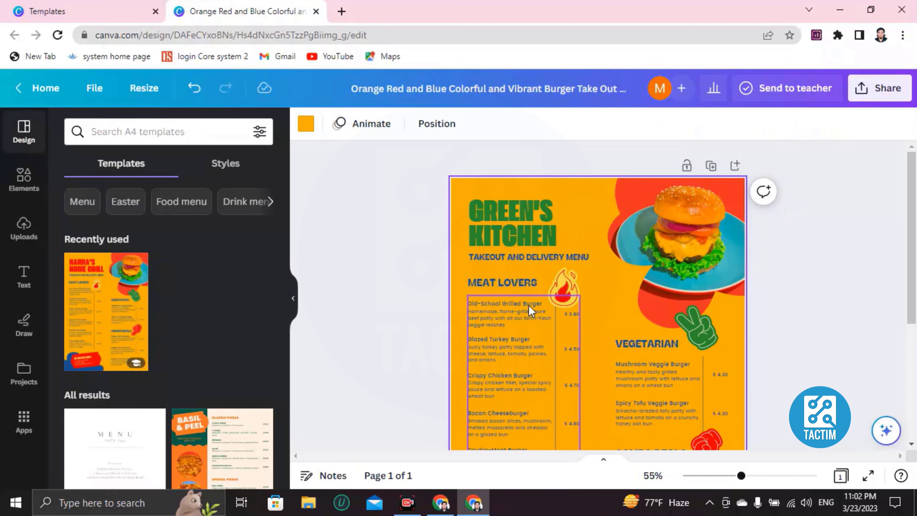
Change the TAKEOUT AND DELIVERY MENU subtitle to 'CHOOSE YOUR ITEM'.
scroll(485, 231, down, 2)
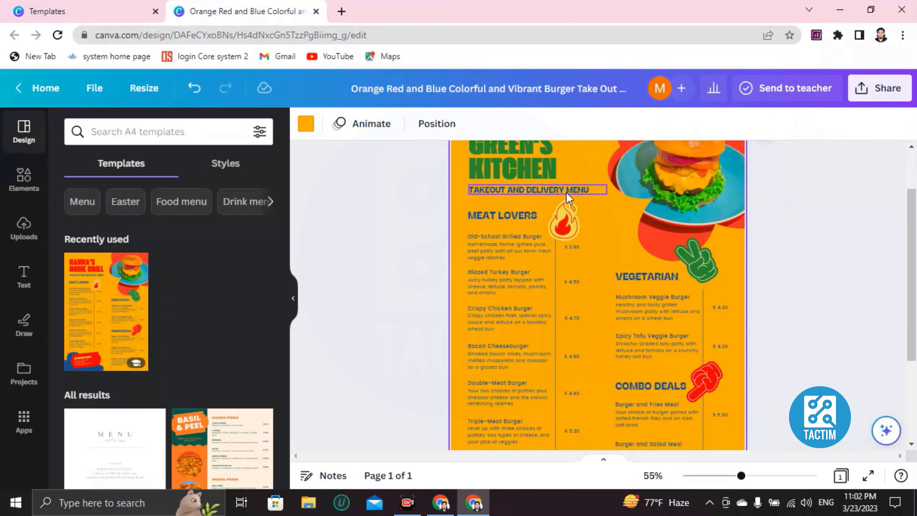
double_click(556, 191)
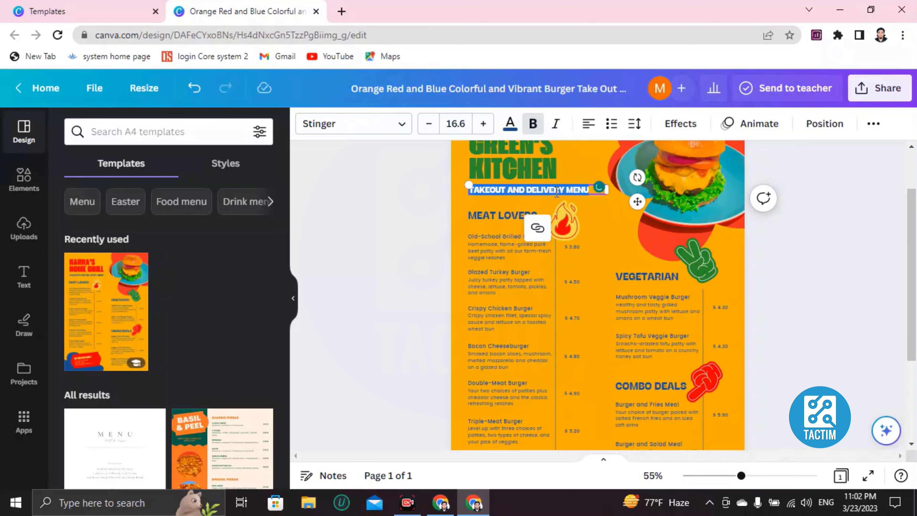
key(BackSpace)
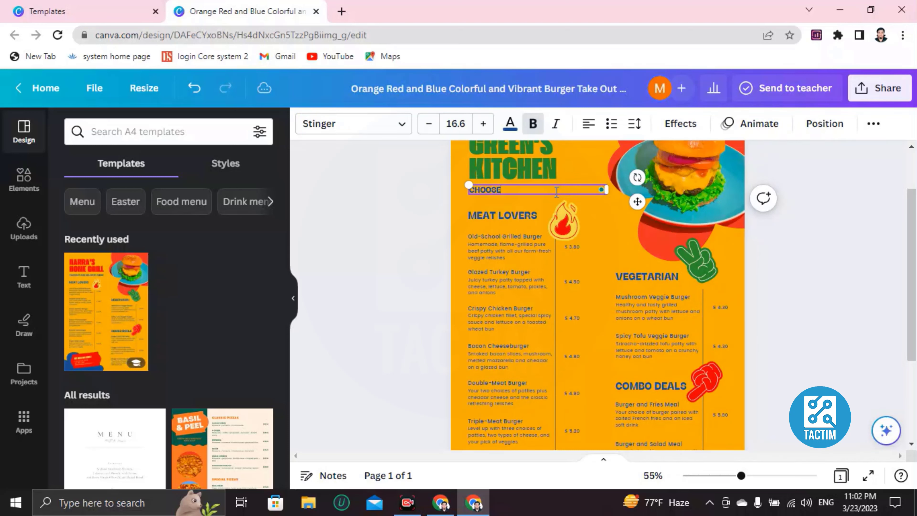
text(CHOOSE YOUR ITEM)
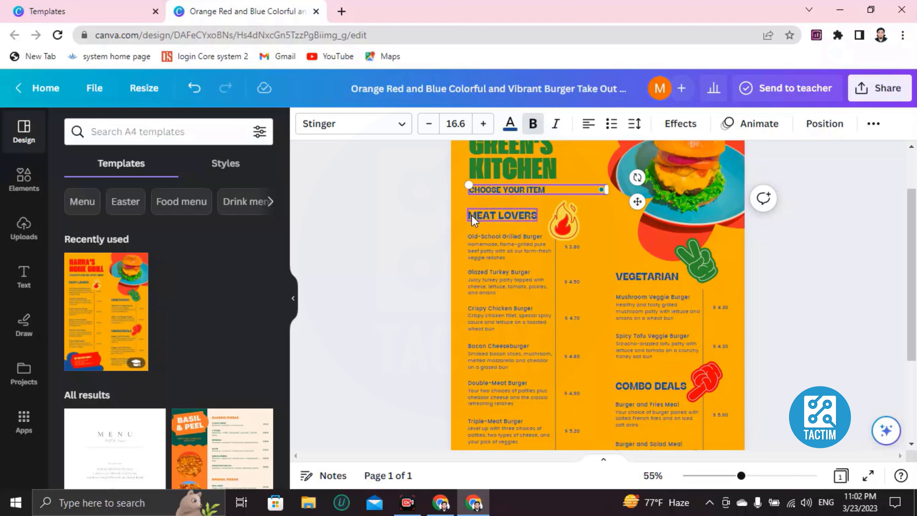
Rename the MEAT LOVERS section heading to 'MEAT HUNTERS'.
double_click(513, 216)
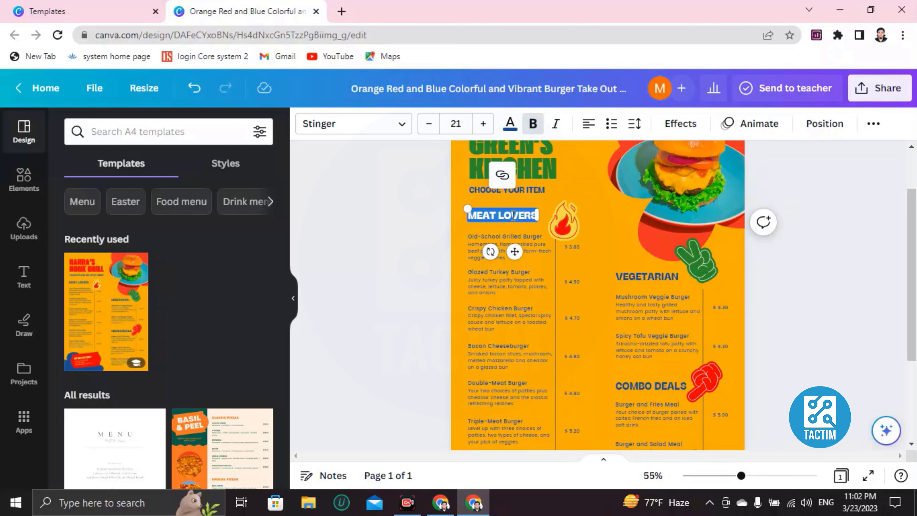
key(BackSpace)
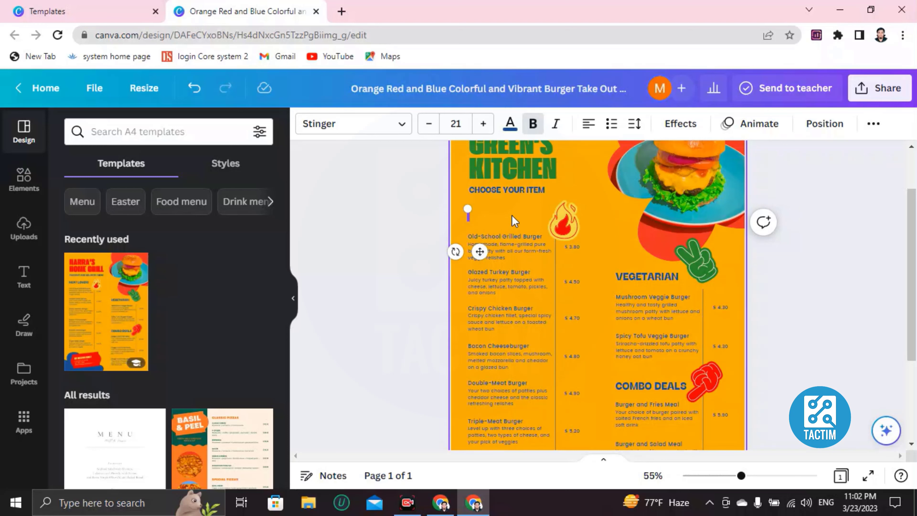
text(MEA)
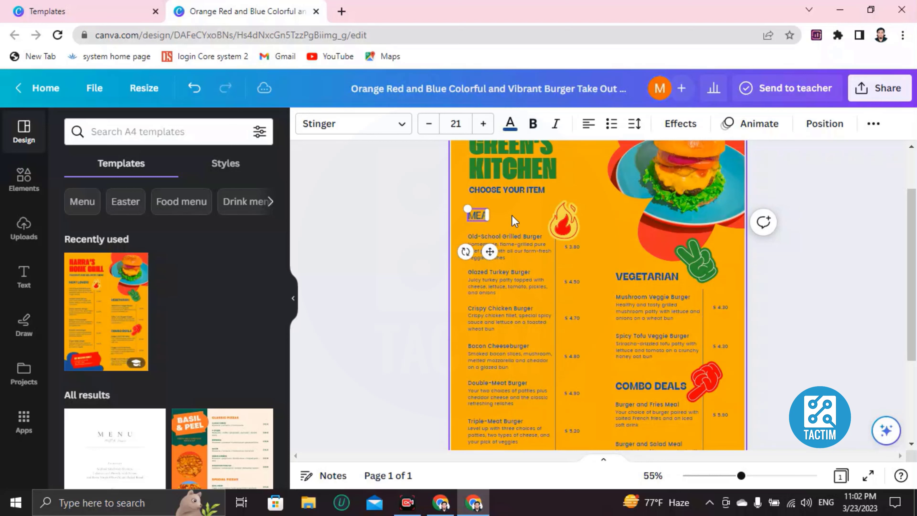
text(T HUNTERS)
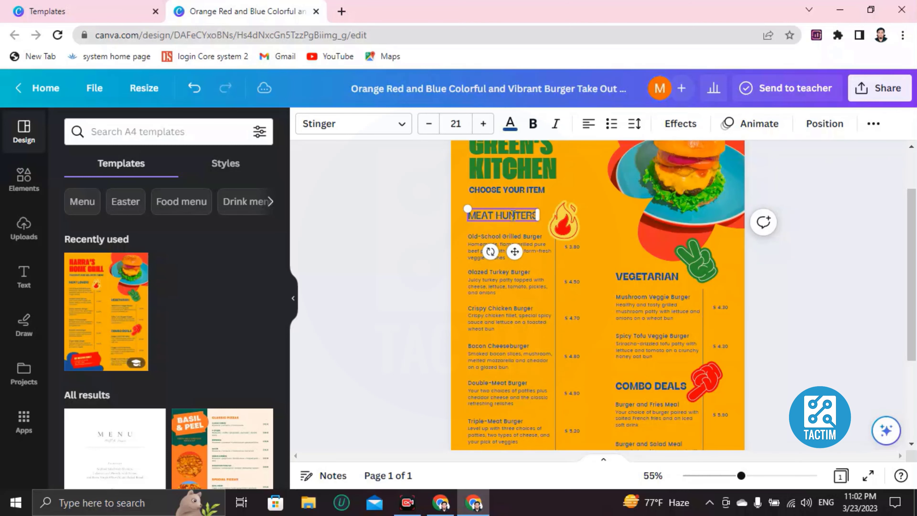
click(463, 249)
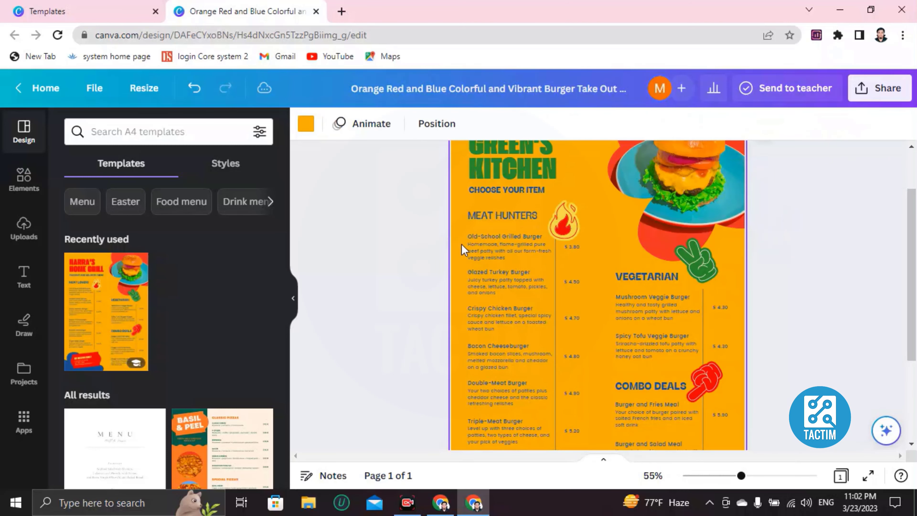
scroll(463, 250, up, 4)
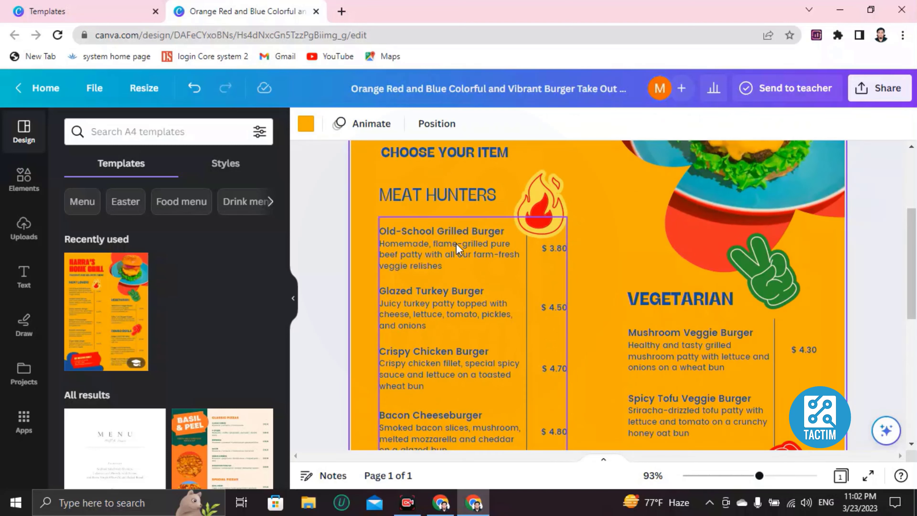
Rename the Old-School Grilled Burger item to 'School boy meat hunter'.
click(430, 232)
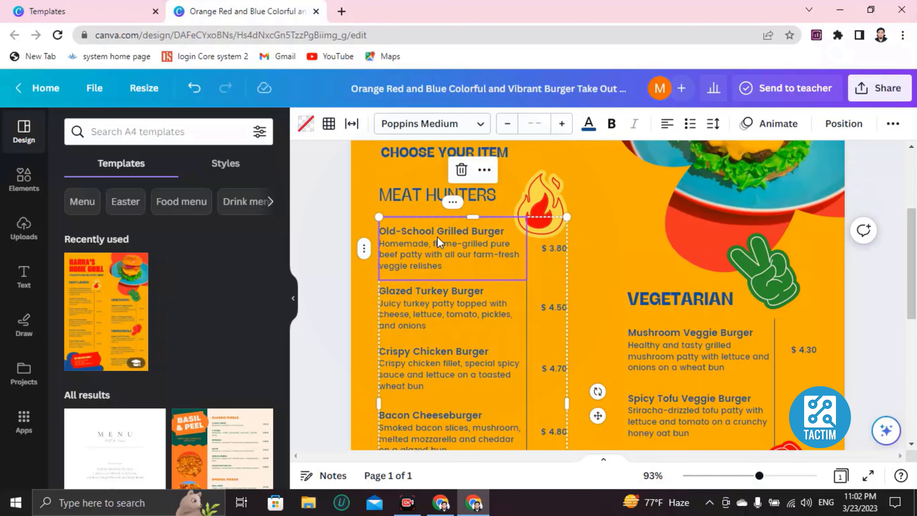
click(432, 231)
click(428, 232)
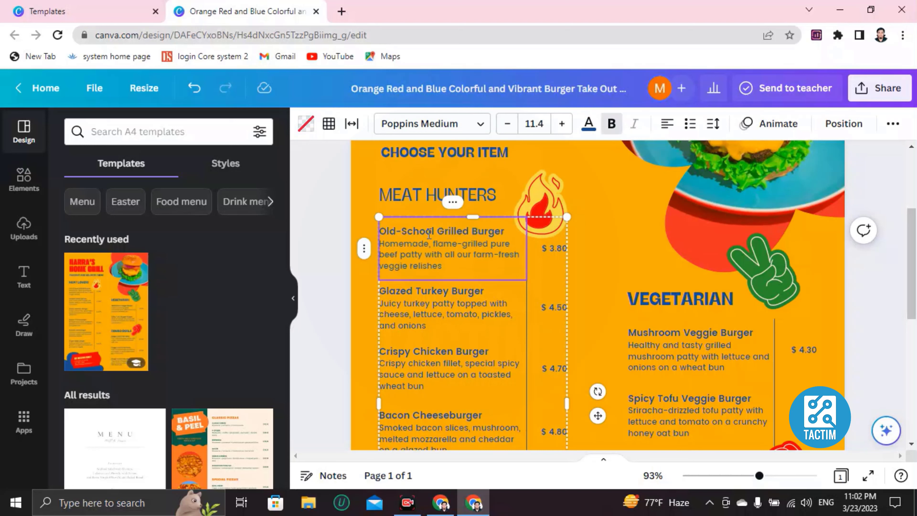
drag(501, 234, 377, 234)
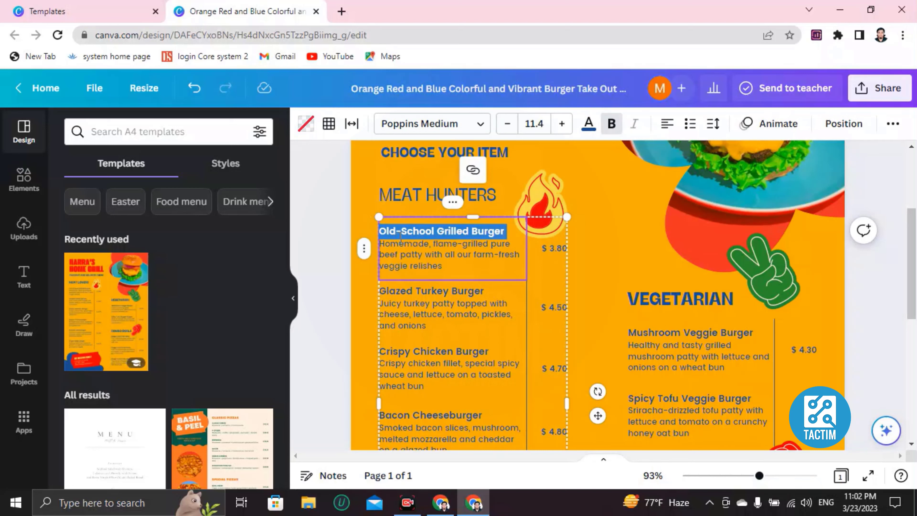
key(BackSpace)
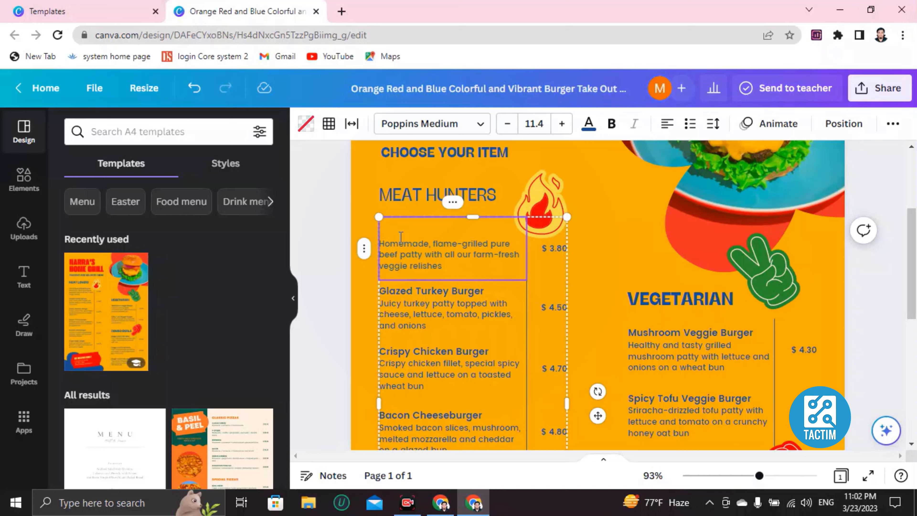
text(sch)
key(BackSpace)
key(BackSpace)
key(BackSpace)
key(BackSpace)
key(BackSpace)
text(chool boy meat hunter)
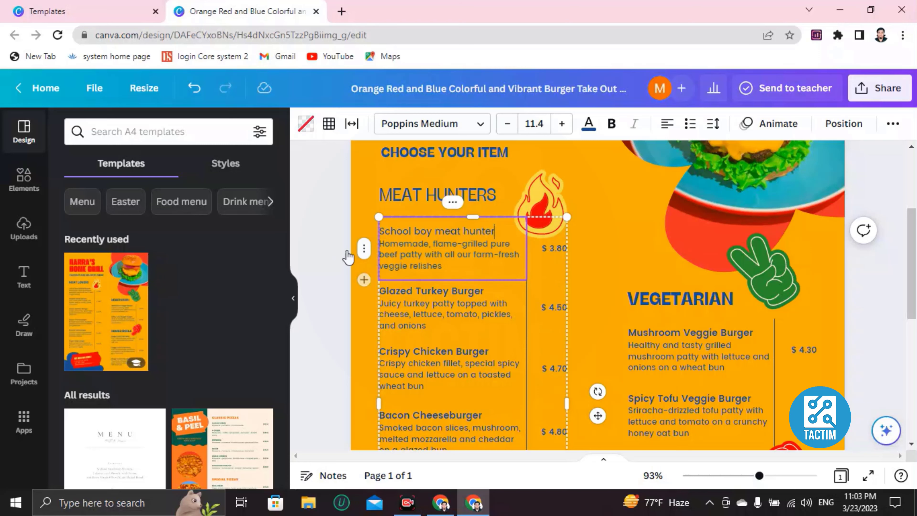
Change the item's description to 'Red chilli, black pepper, mayoneese'.
click(431, 247)
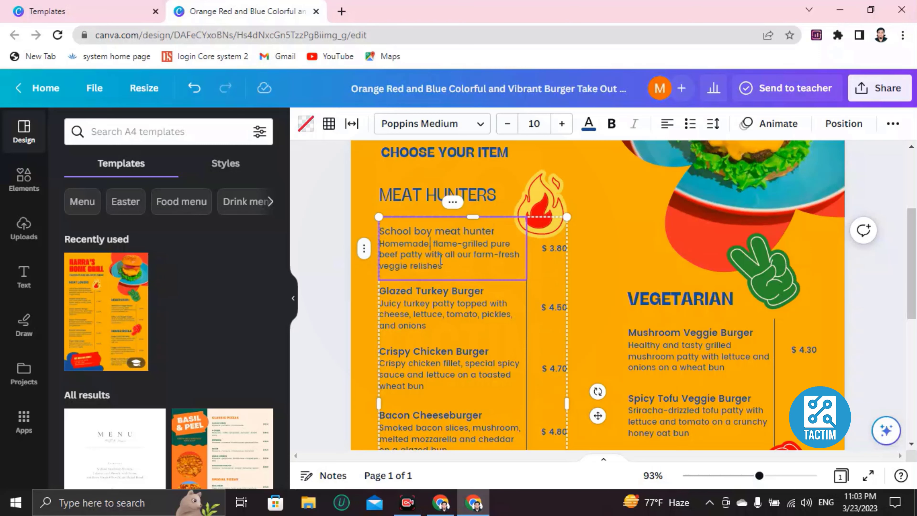
scroll(444, 260, down, 5)
scroll(448, 267, up, 7)
scroll(451, 271, down, 2)
drag(446, 263, 381, 244)
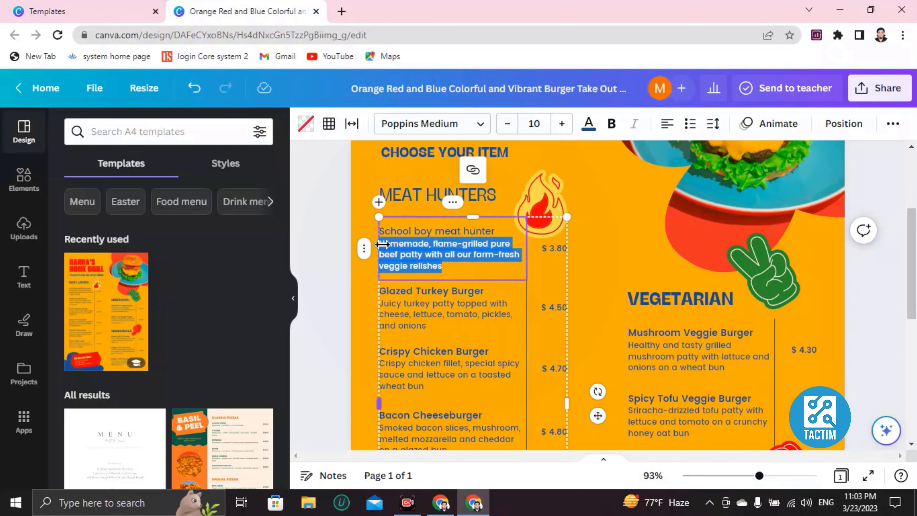
key(BackSpace)
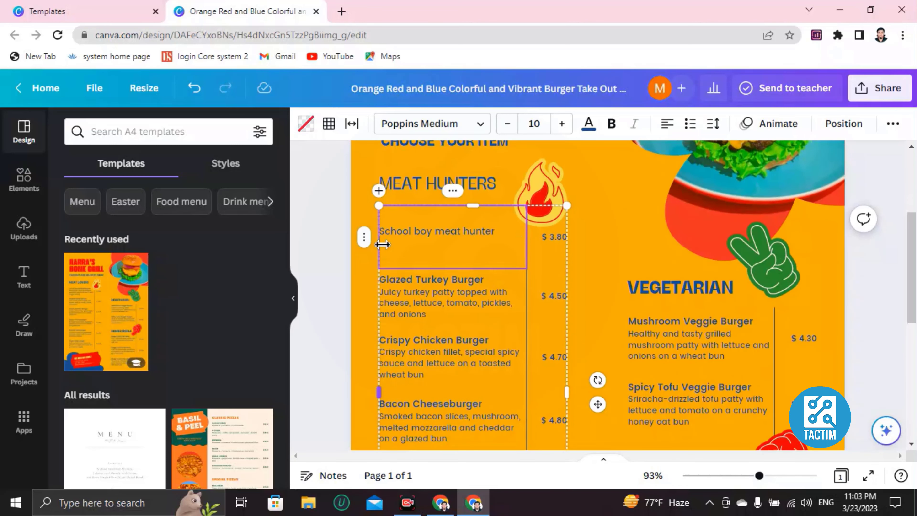
text(hejc ceid)
key(BackSpace)
key(BackSpace)
key(BackSpace)
key(BackSpace)
key(BackSpace)
key(BackSpace)
key(BackSpace)
key(BackSpace)
text(Red chilli, black pepper)
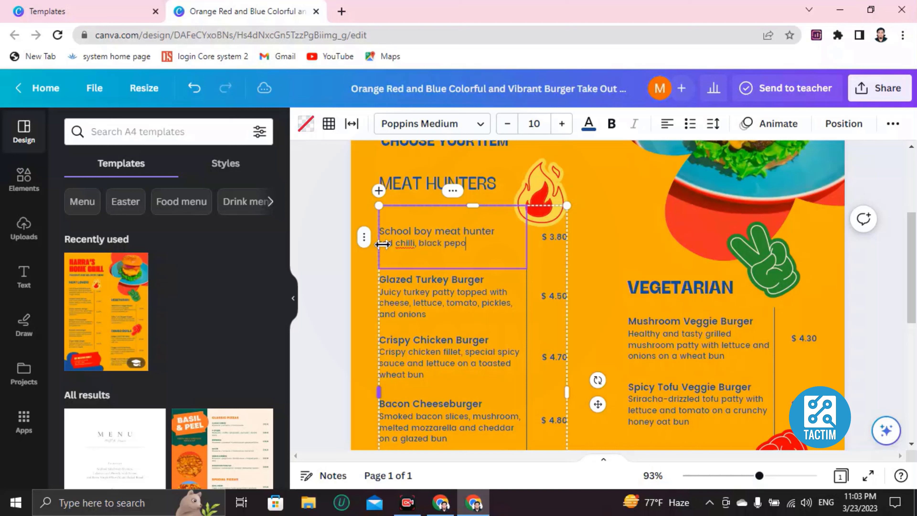
key(BackSpace)
key(BackSpace)
key(BackSpace)
text(per, mayoneese)
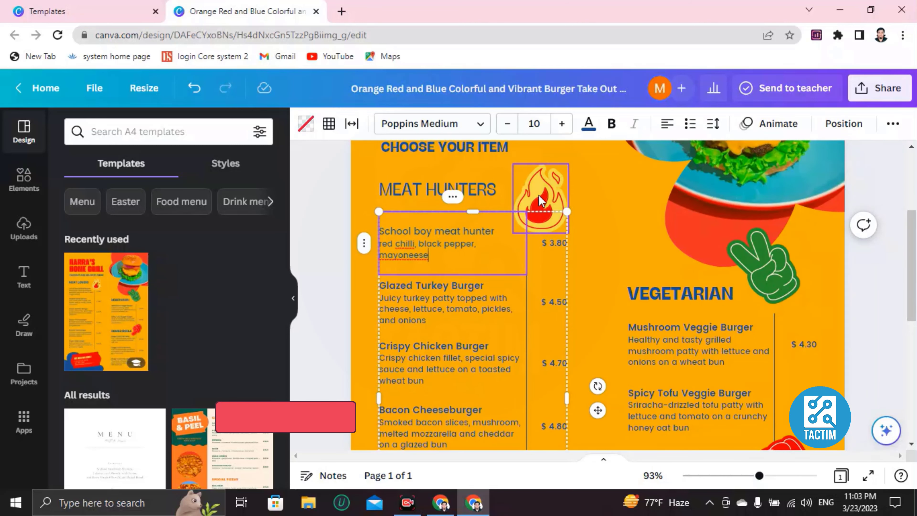
Delete the flame sticker and add the first red chilli graphic from a 'chilli' Elements search.
click(554, 199)
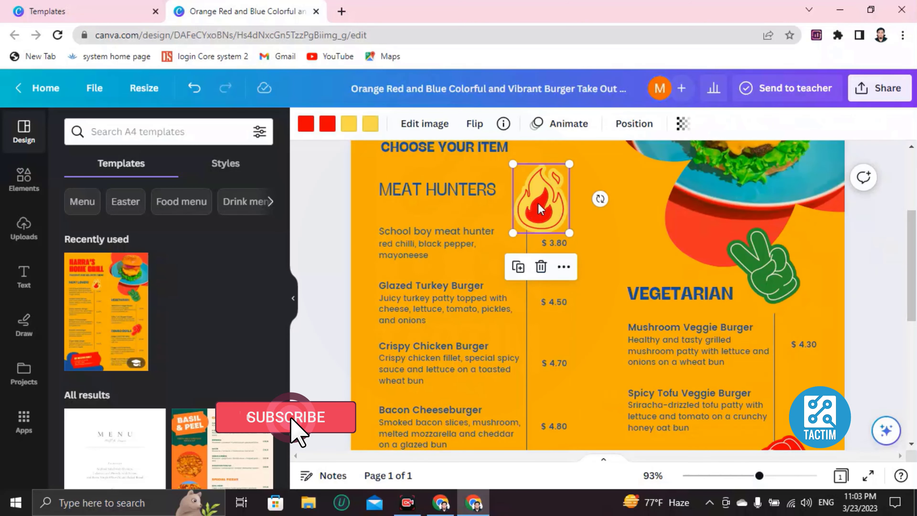
key(Delete)
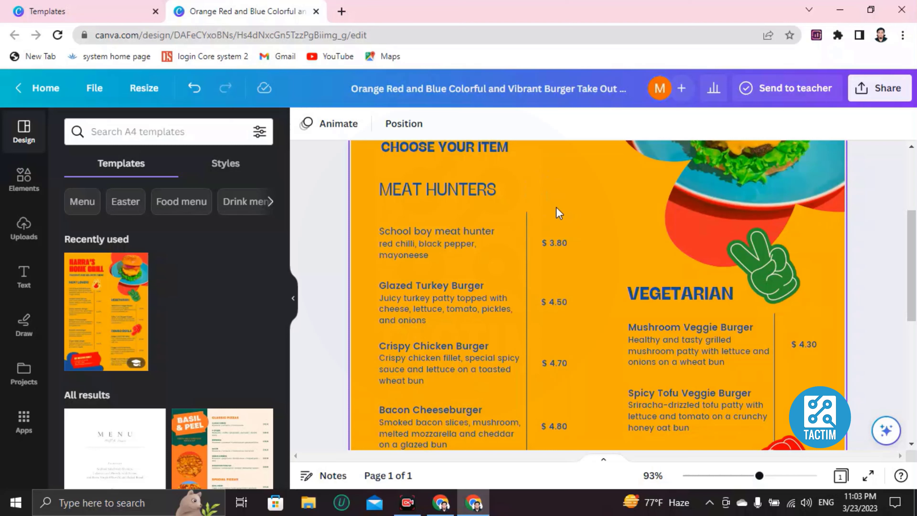
click(108, 136)
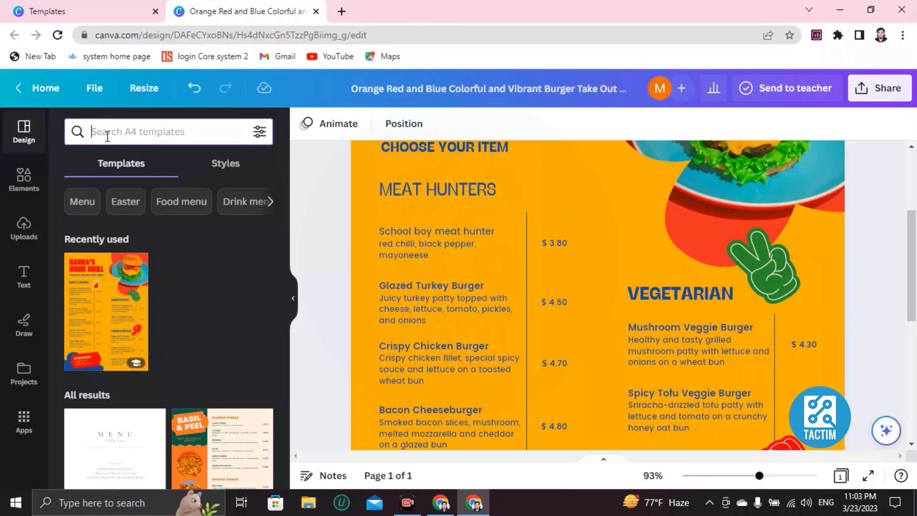
click(23, 179)
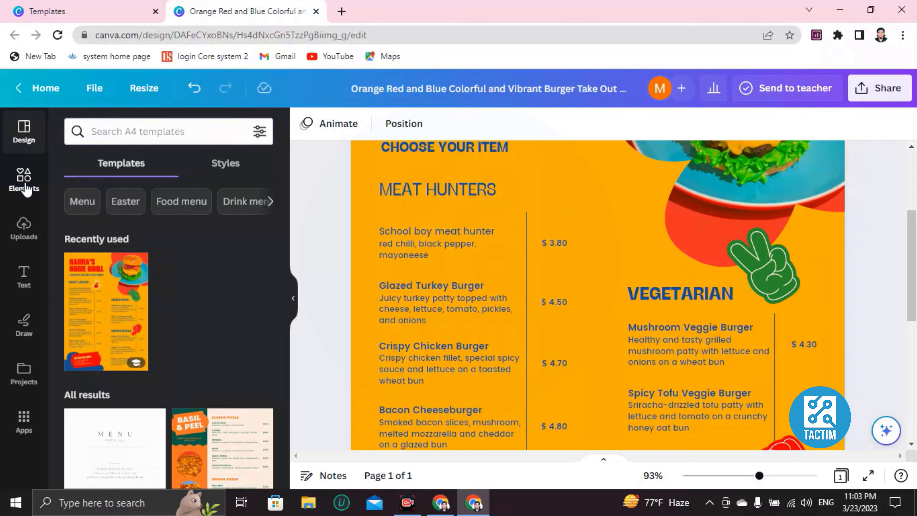
click(92, 132)
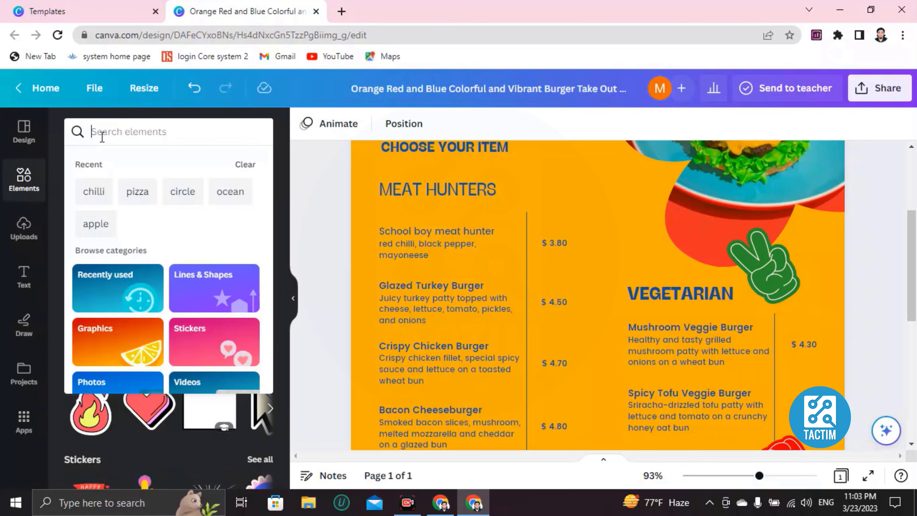
text(chilli)
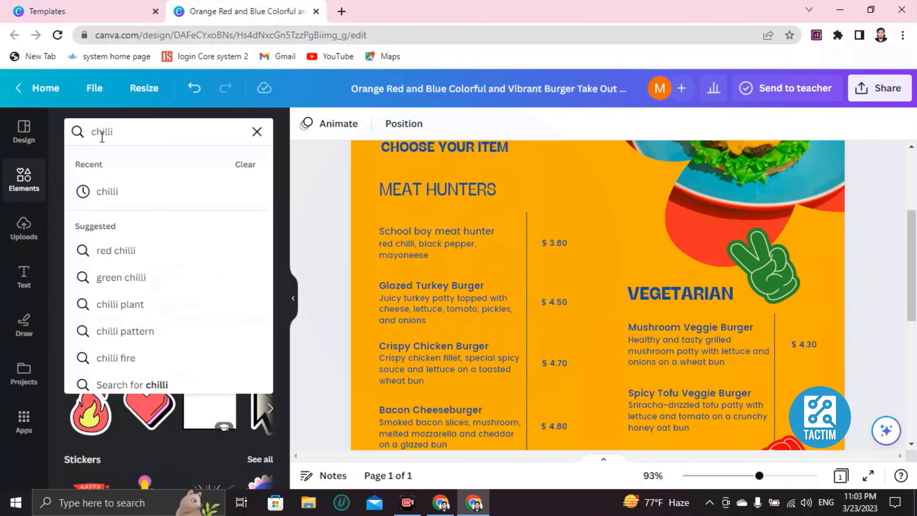
key(Return)
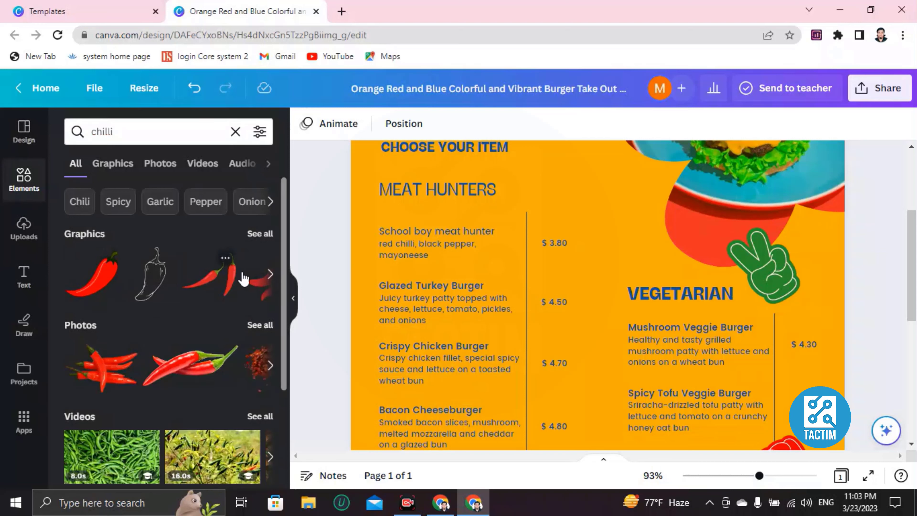
click(269, 275)
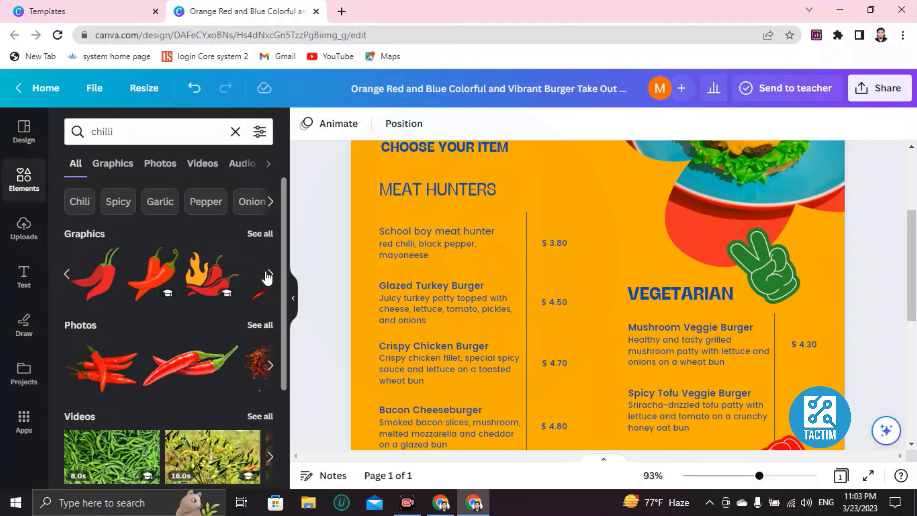
click(67, 275)
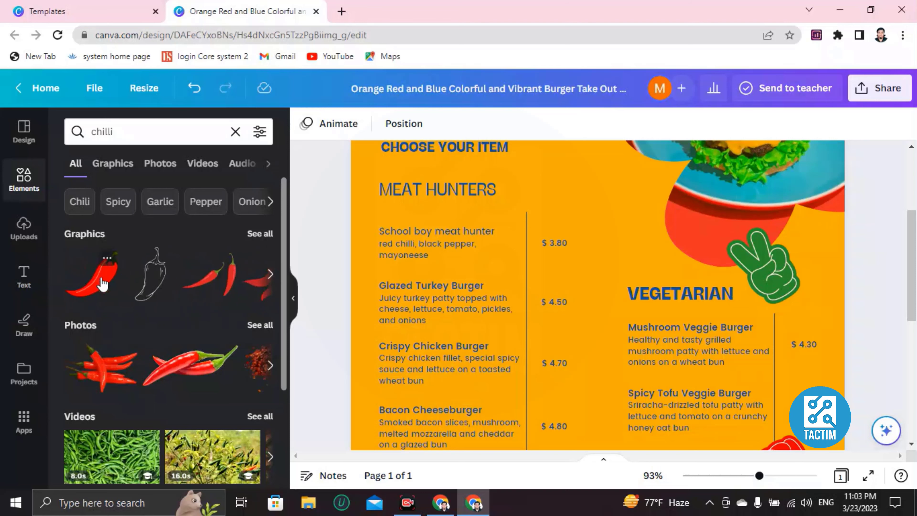
click(103, 283)
scroll(418, 329, down, 4)
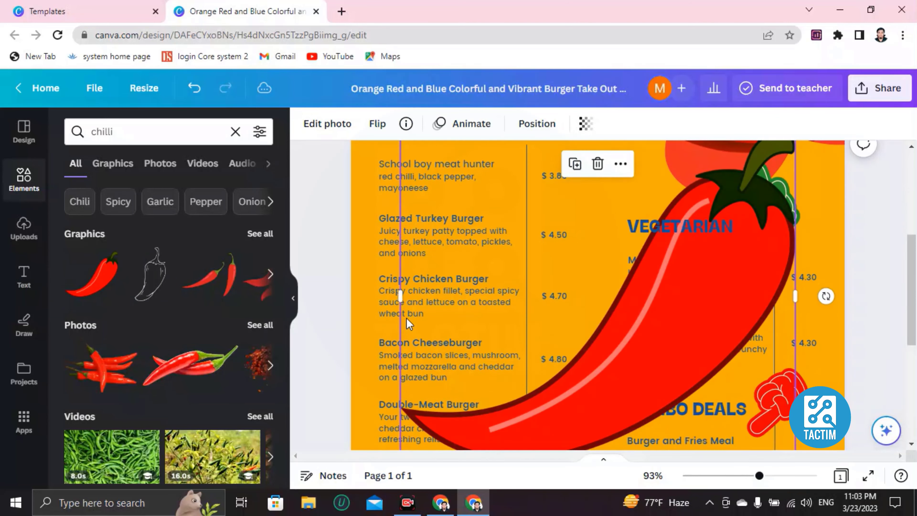
Shrink the chilli to a small icon above the School boy meat hunter's $3.80 price.
scroll(415, 324, up, 4)
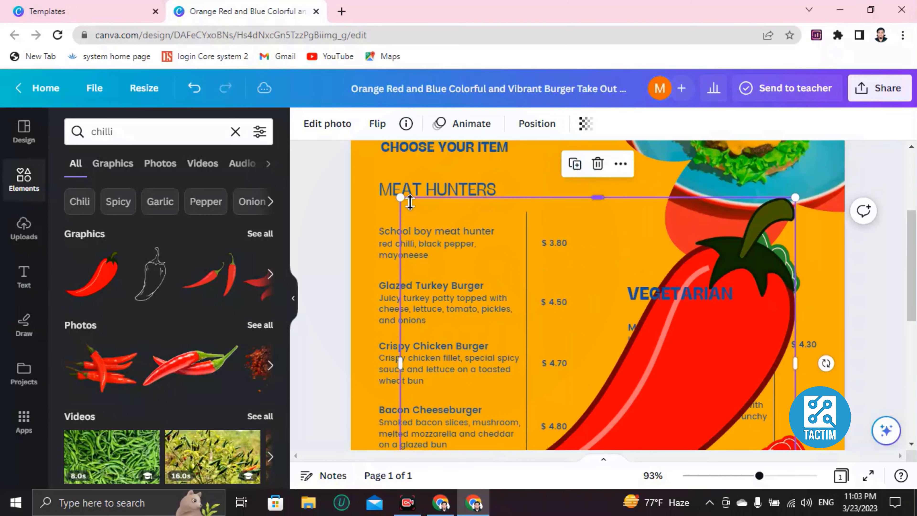
drag(401, 199, 627, 434)
scroll(576, 364, down, 6)
drag(640, 200, 744, 286)
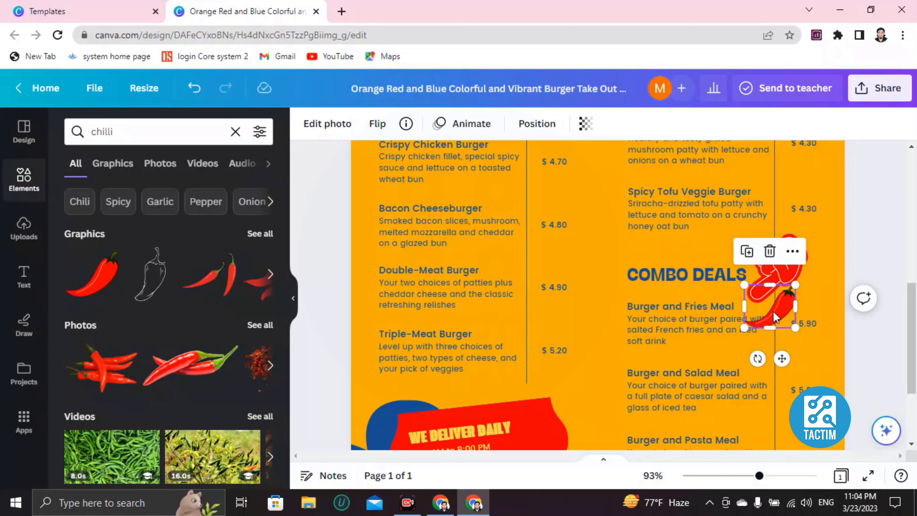
drag(773, 317, 581, 188)
scroll(581, 188, up, 5)
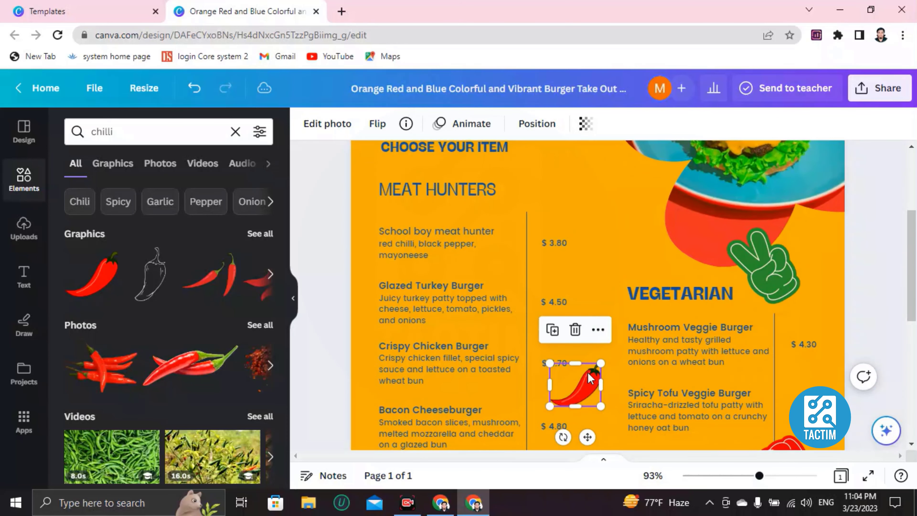
drag(588, 373, 552, 219)
Delete the burger photo from the top-right frame.
click(627, 242)
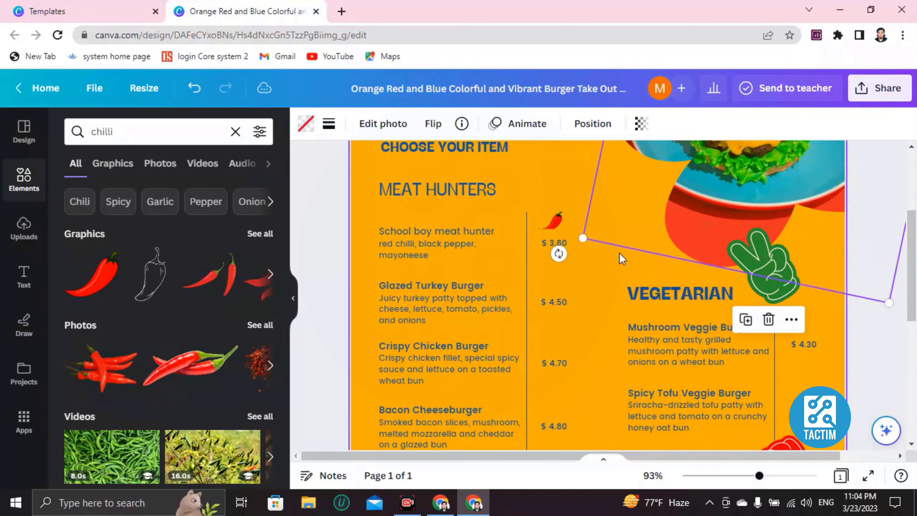
scroll(615, 256, up, 3)
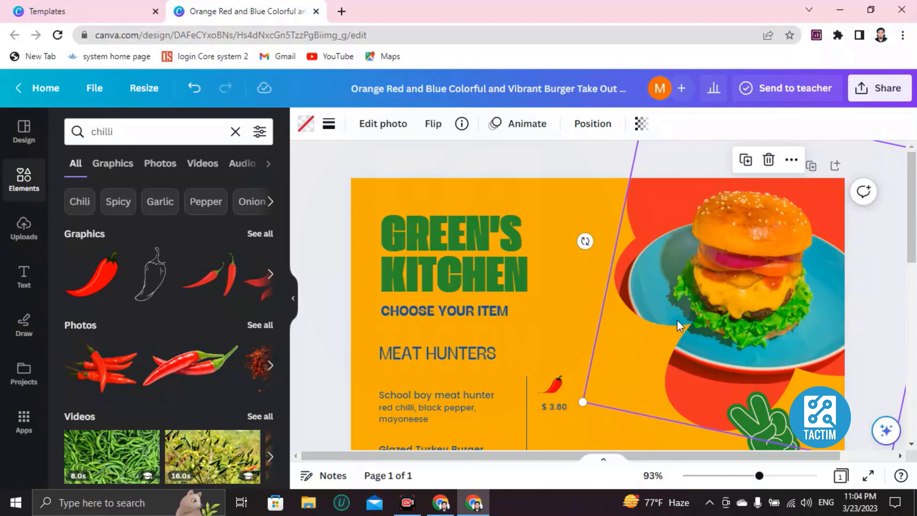
key(Delete)
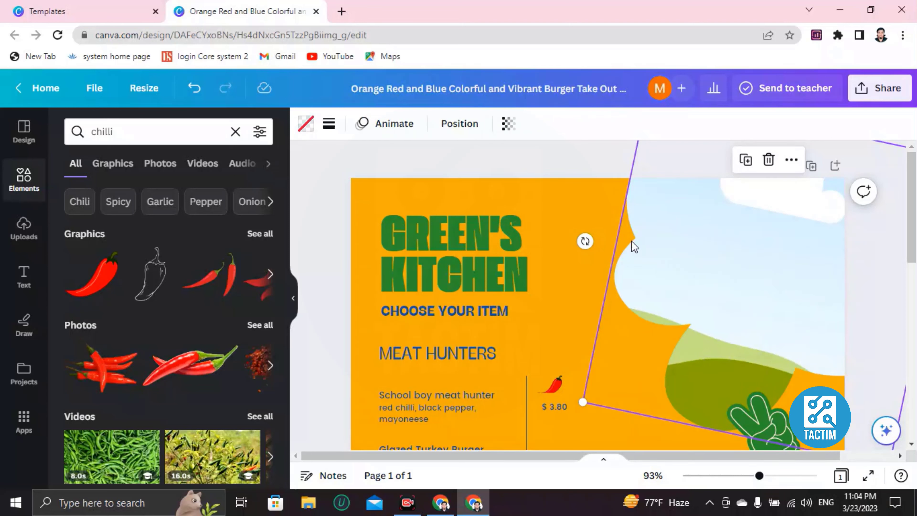
From Uploads, drop the second uploaded photo into the cloud frame, then remove it again.
click(24, 228)
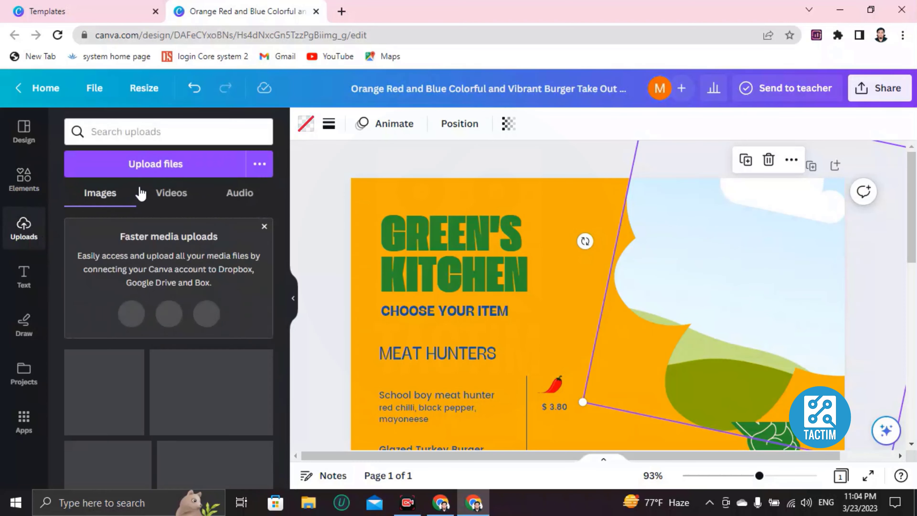
click(136, 169)
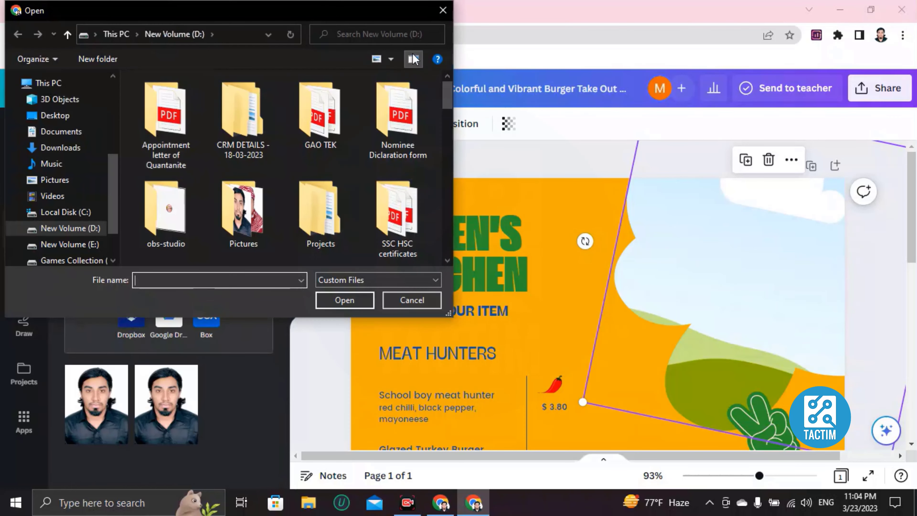
click(442, 10)
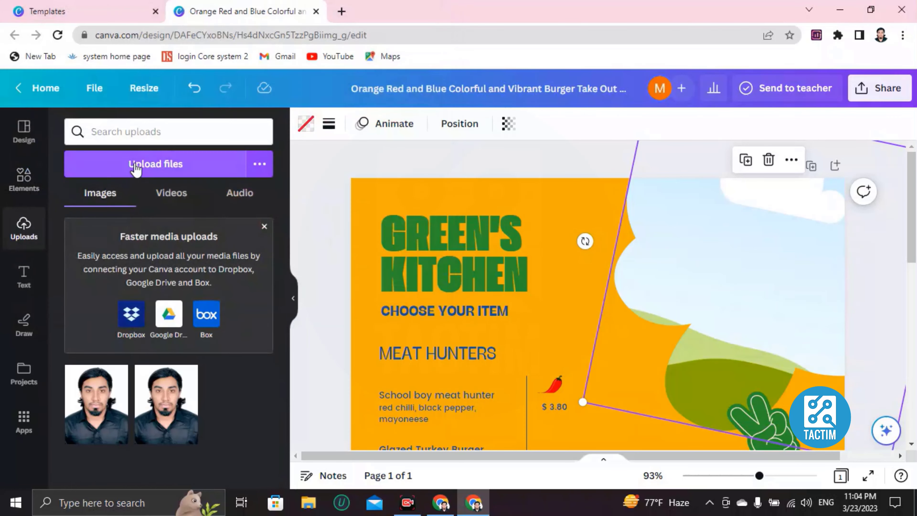
click(148, 175)
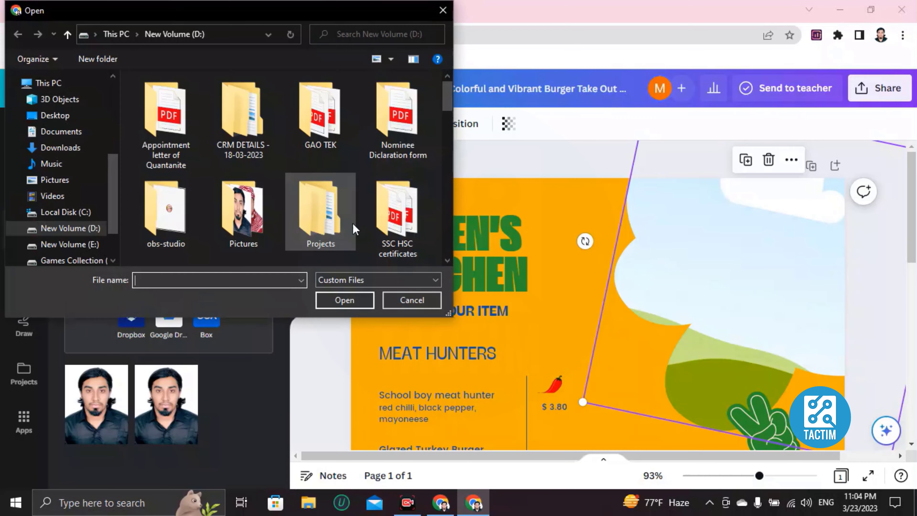
scroll(309, 202, down, 5)
click(438, 16)
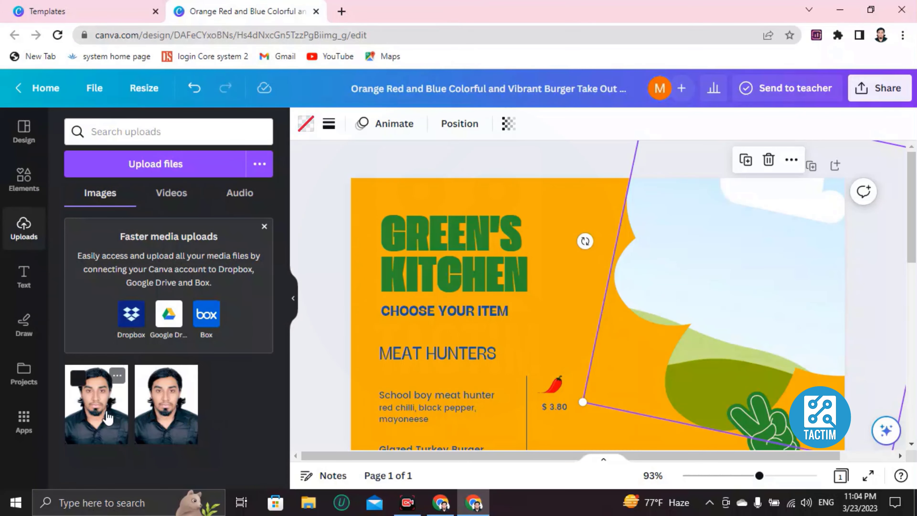
click(176, 415)
drag(532, 413, 796, 268)
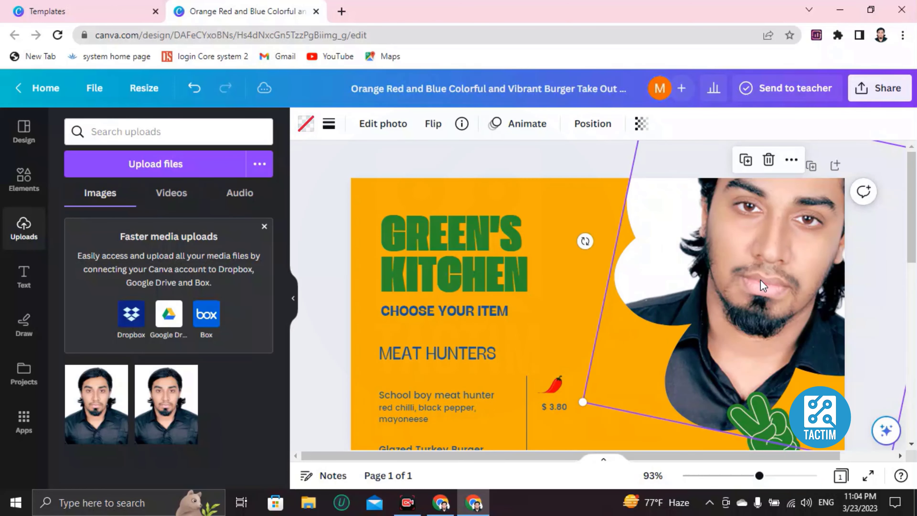
key(Delete)
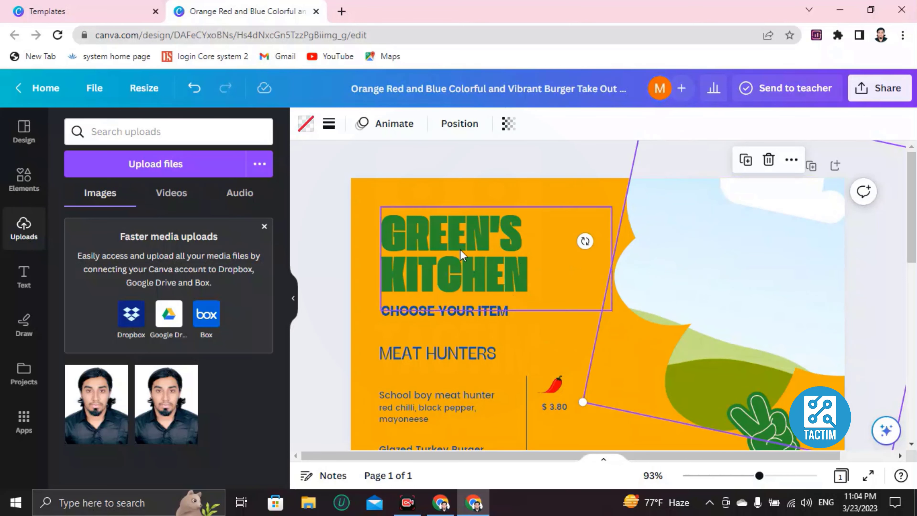
Add a pizza graphic from a 'pizza' Elements search.
click(26, 186)
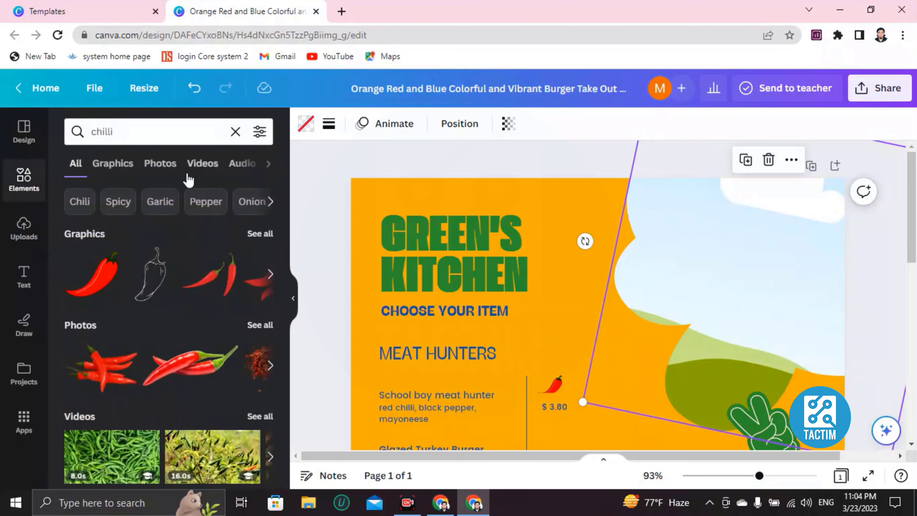
click(233, 131)
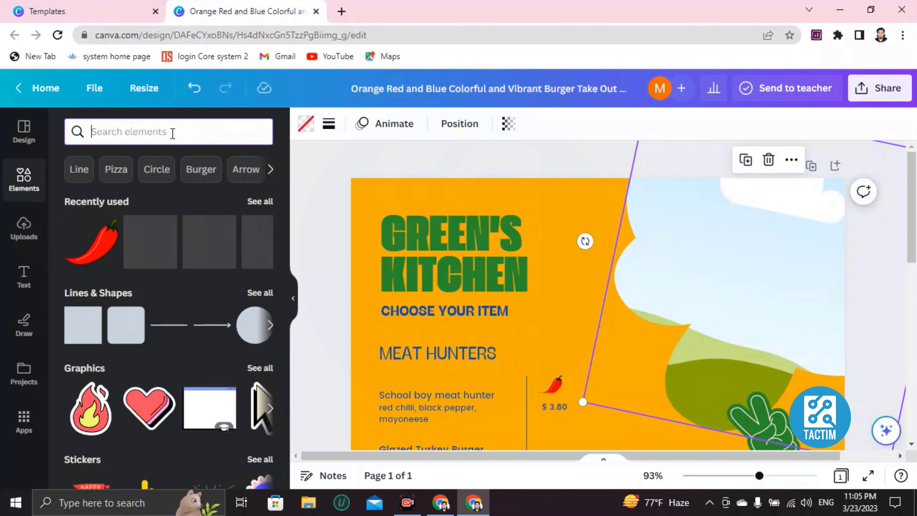
text(pizza)
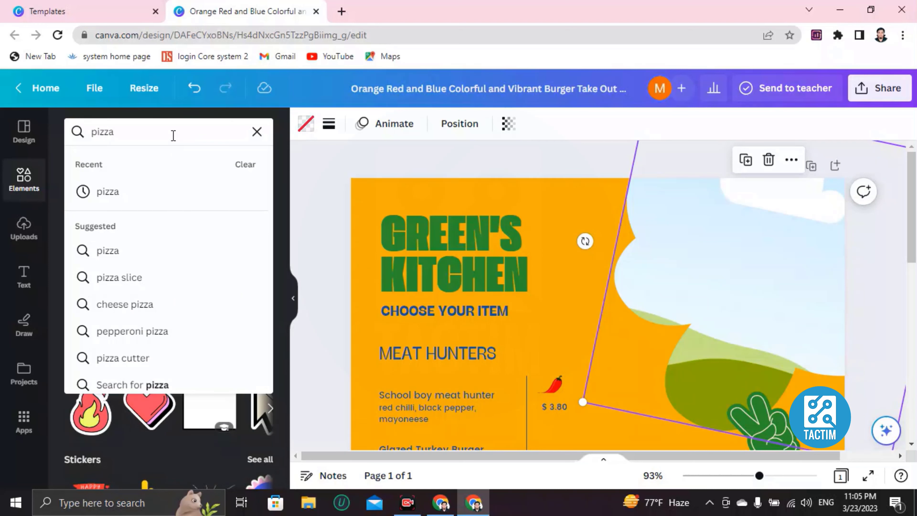
key(Return)
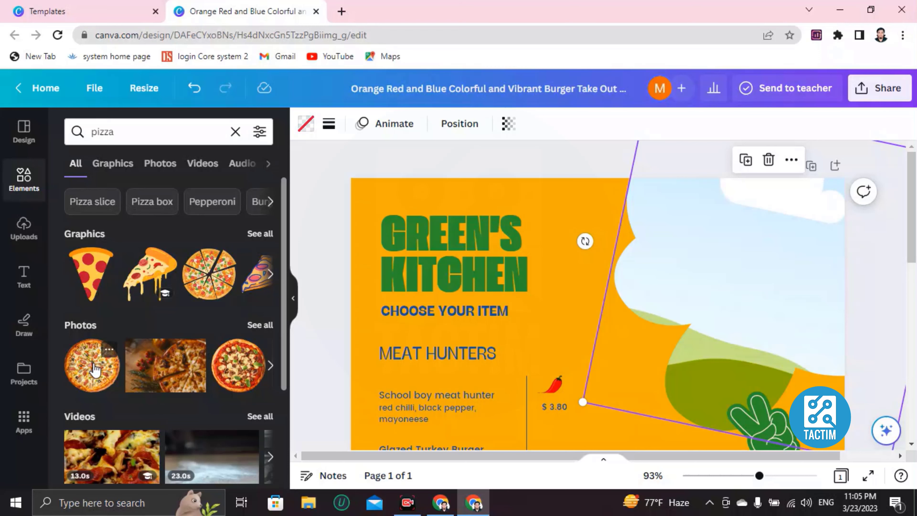
click(206, 276)
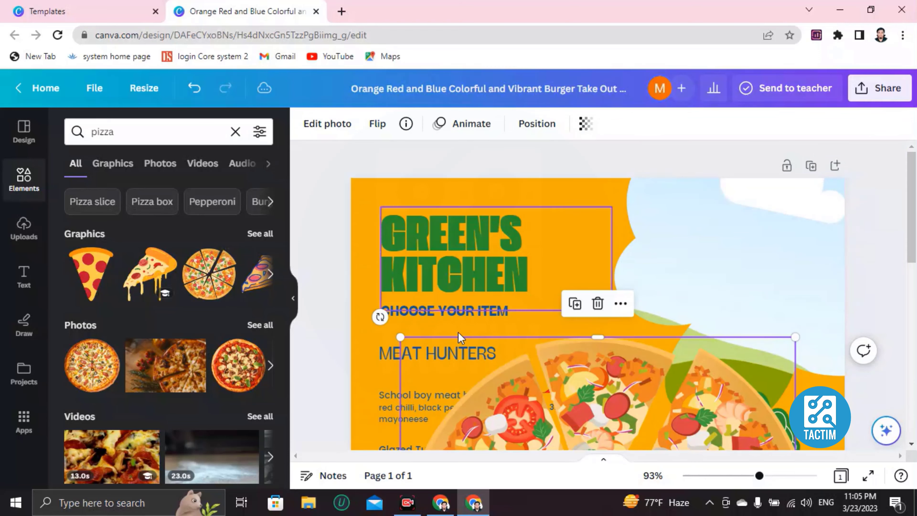
scroll(510, 288, down, 5)
scroll(486, 282, up, 3)
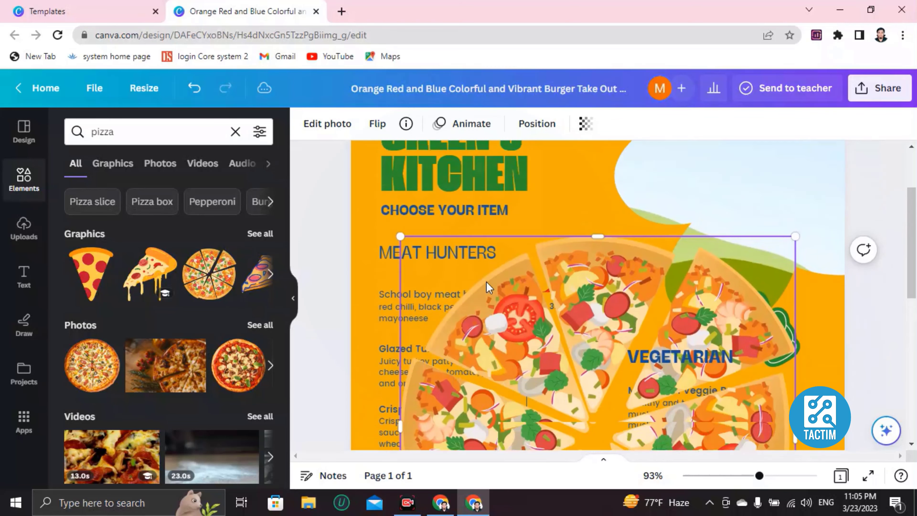
scroll(485, 286, down, 3)
scroll(436, 229, up, 2)
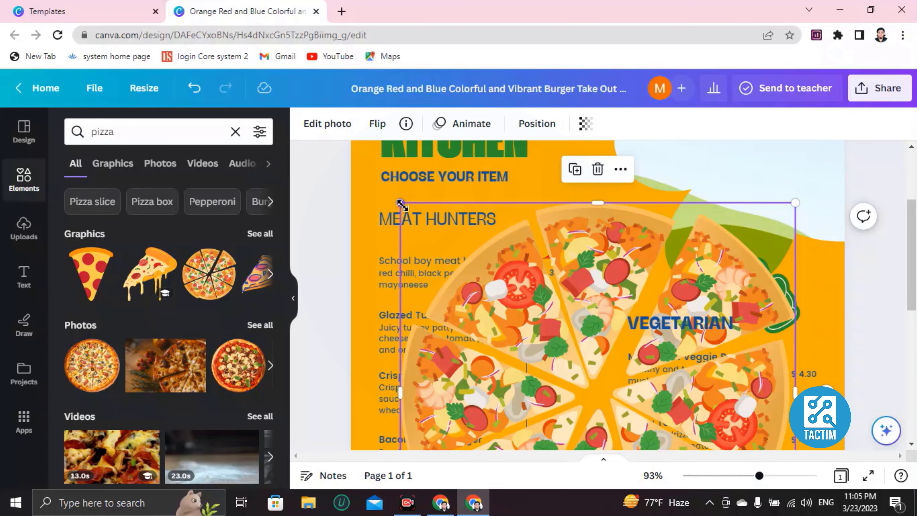
Shrink the pizza graphic and move it into the top-right corner.
drag(401, 205, 611, 416)
scroll(634, 347, down, 5)
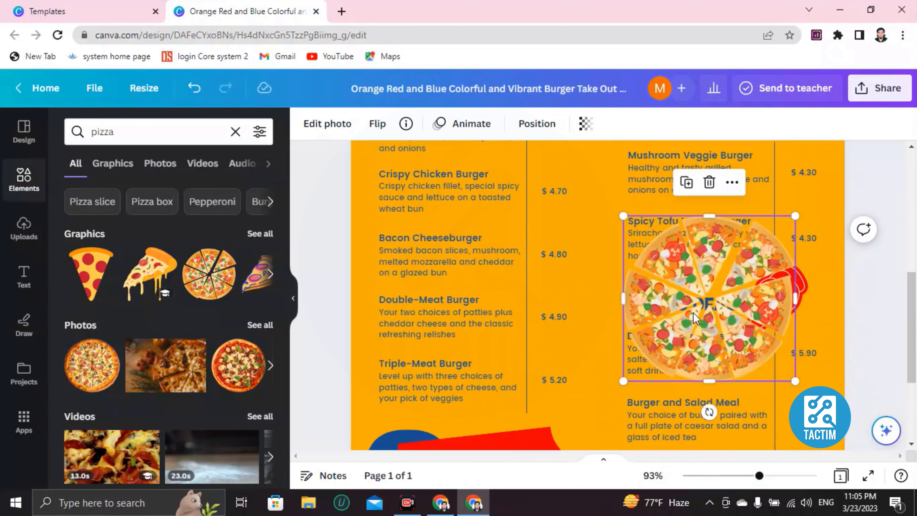
drag(623, 216, 666, 257)
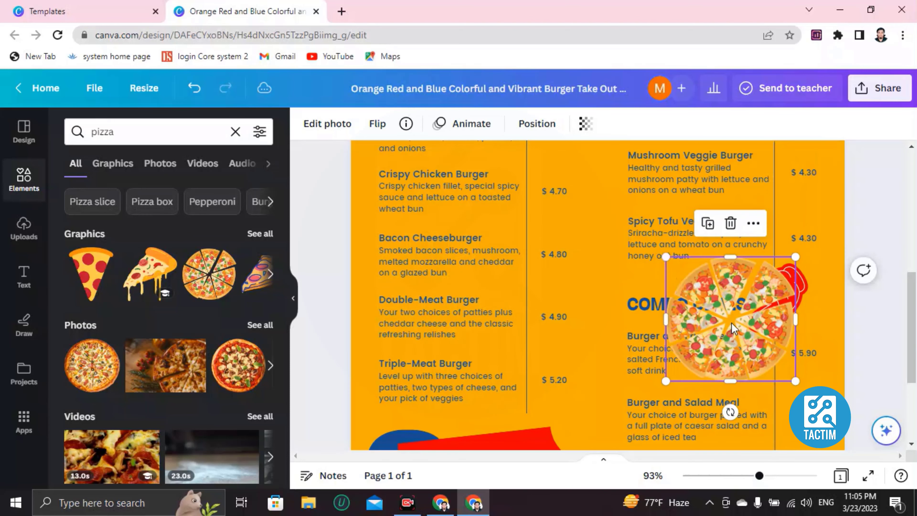
drag(731, 323, 729, 199)
scroll(663, 280, up, 7)
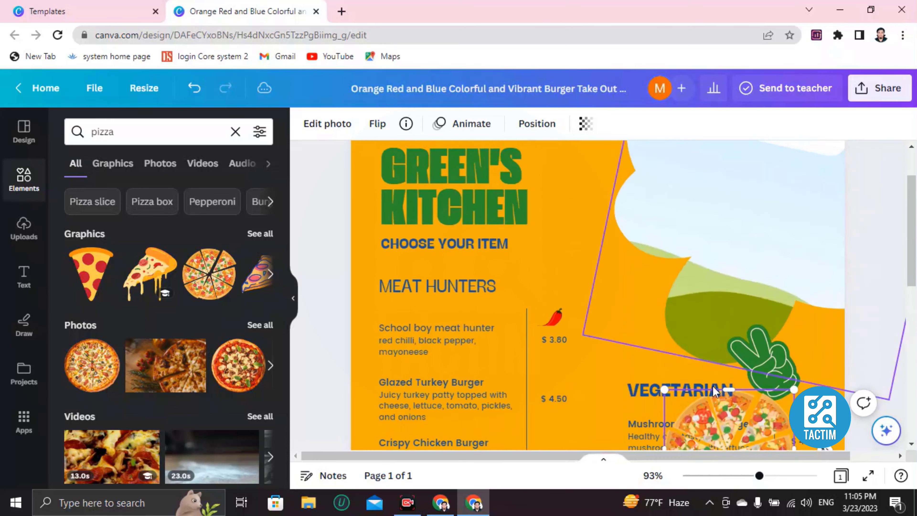
scroll(712, 386, down, 2)
drag(710, 368, 698, 225)
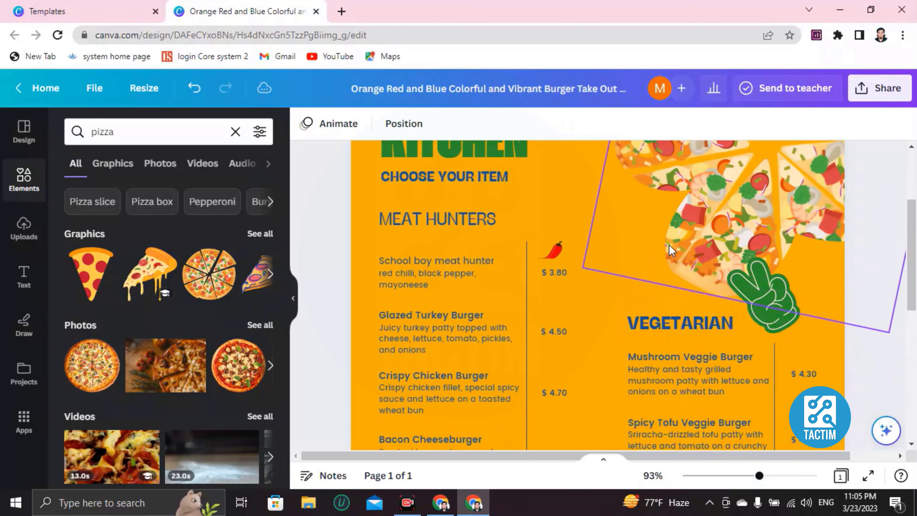
scroll(653, 257, up, 3)
scroll(563, 263, down, 3)
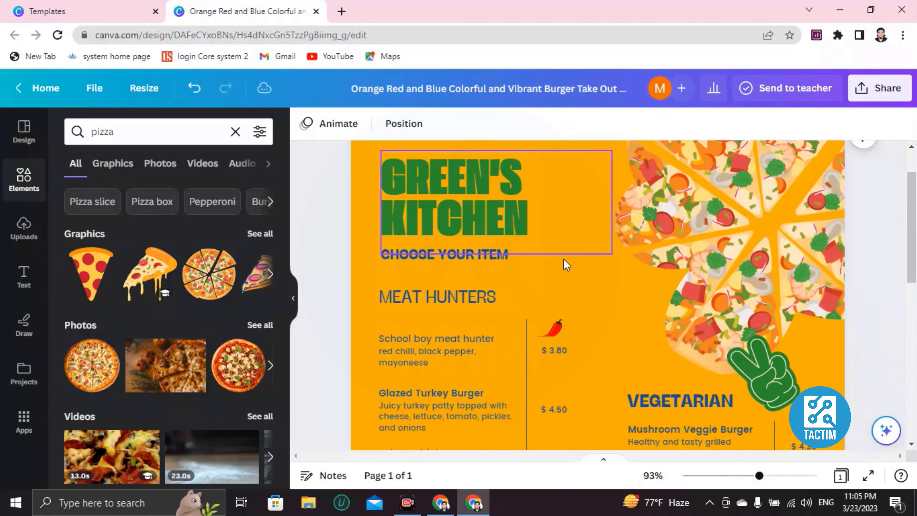
scroll(561, 266, down, 6)
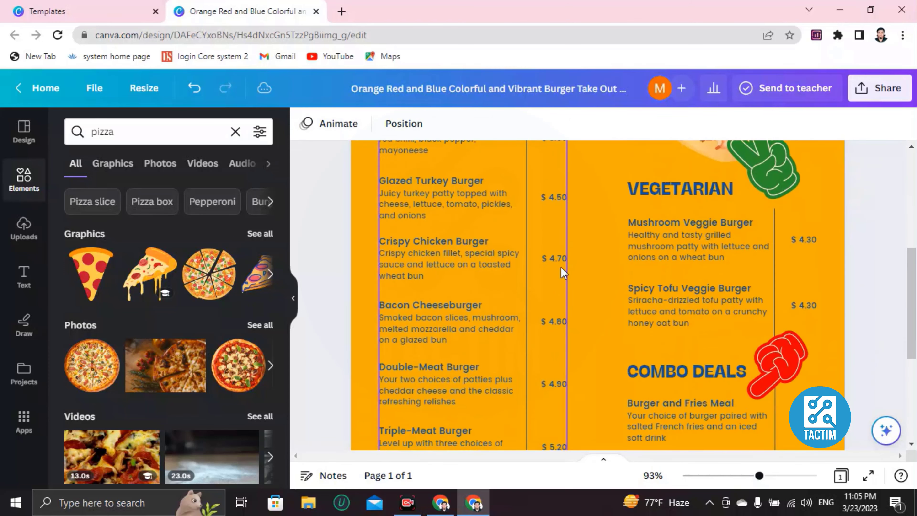
scroll(561, 266, up, 3)
Change the Glazed Turkey Burger's $ 4.50 price to 85475847.
double_click(552, 197)
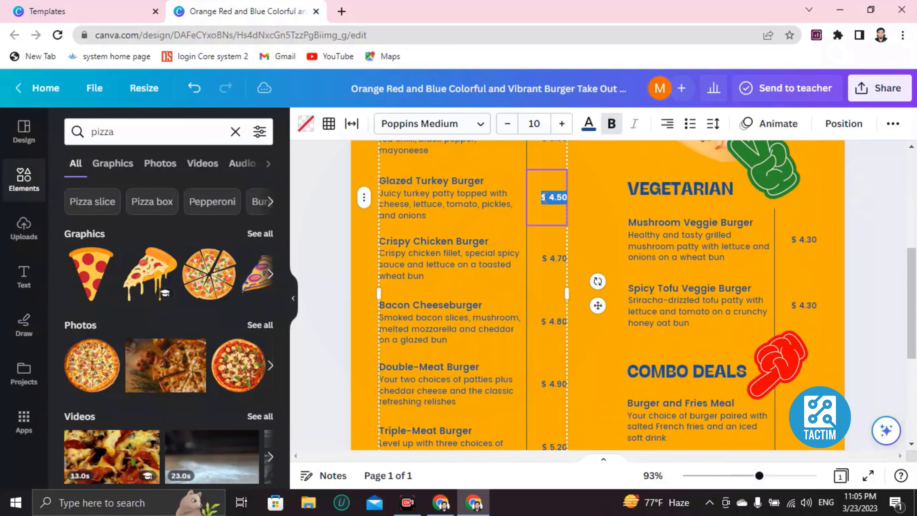
key(BackSpace)
text(85475847)
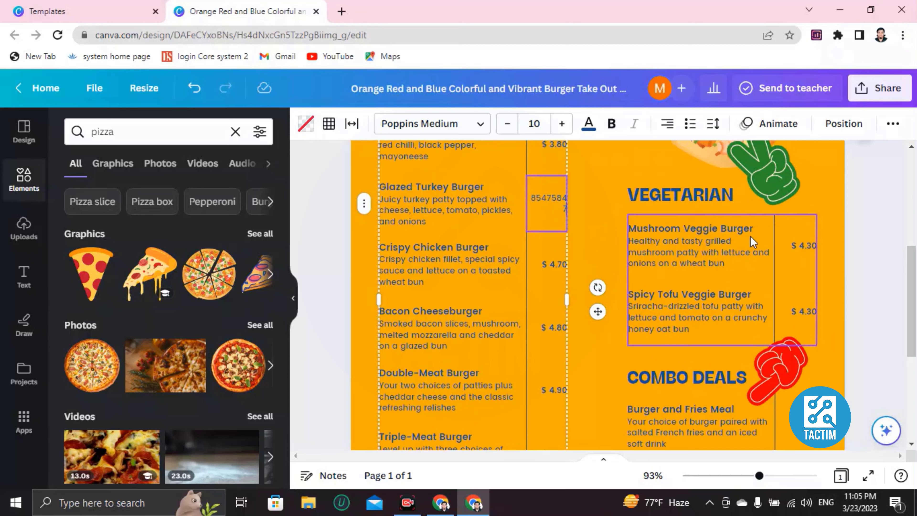
scroll(754, 246, up, 3)
Delete the green peace-sign hand graphic from the menu.
click(757, 309)
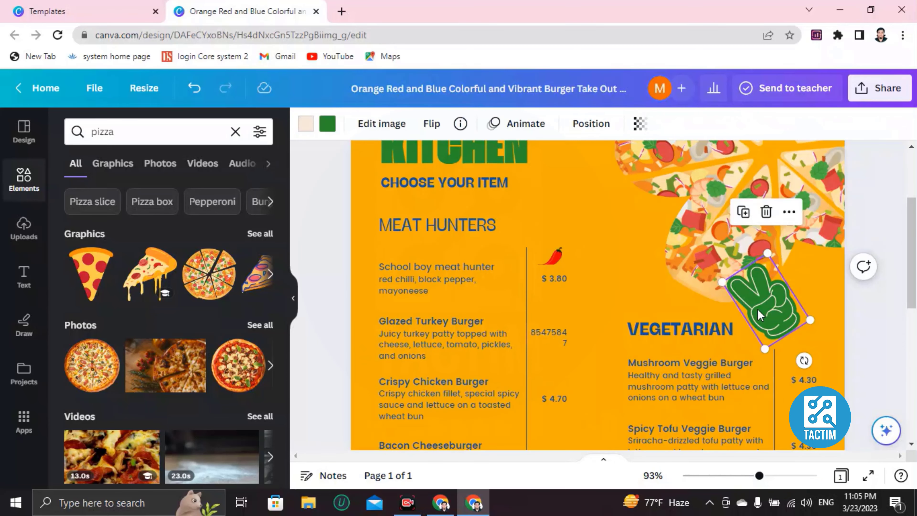
key(Delete)
click(760, 329)
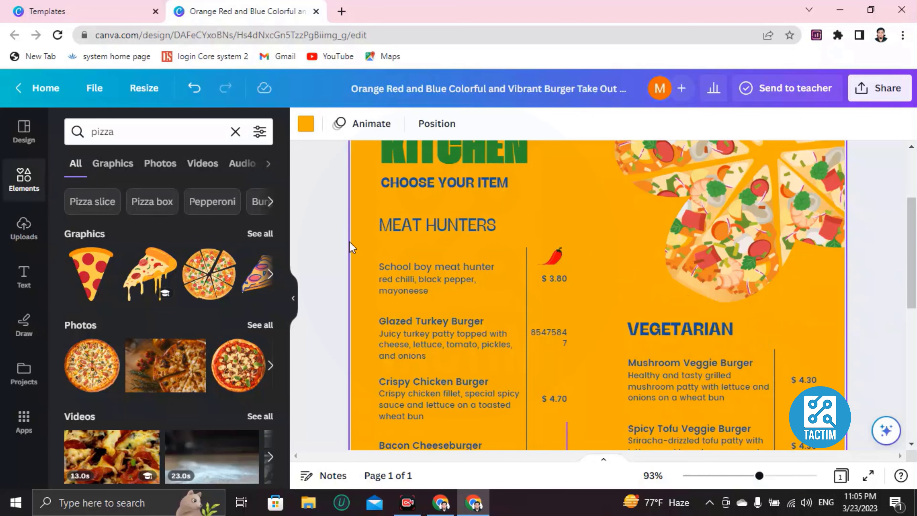
click(11, 186)
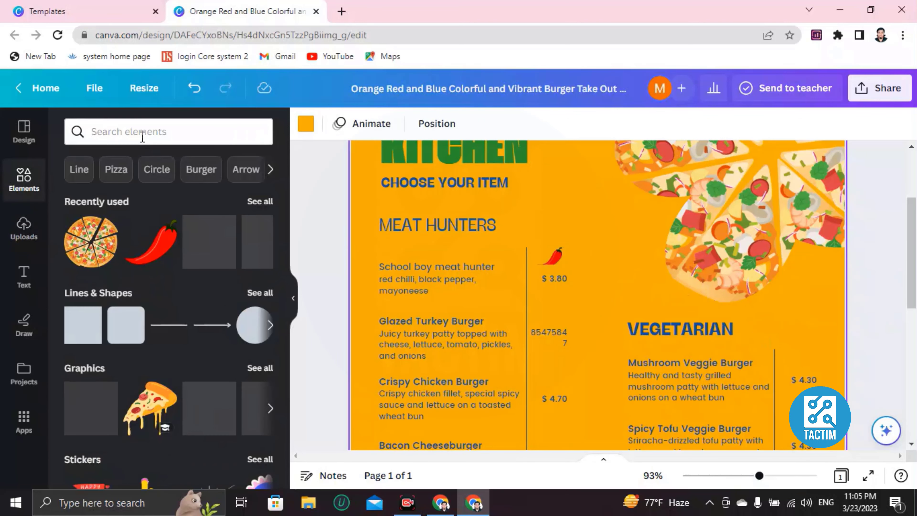
Add the chips photo from the Elements panel to the menu page.
click(142, 135)
click(142, 136)
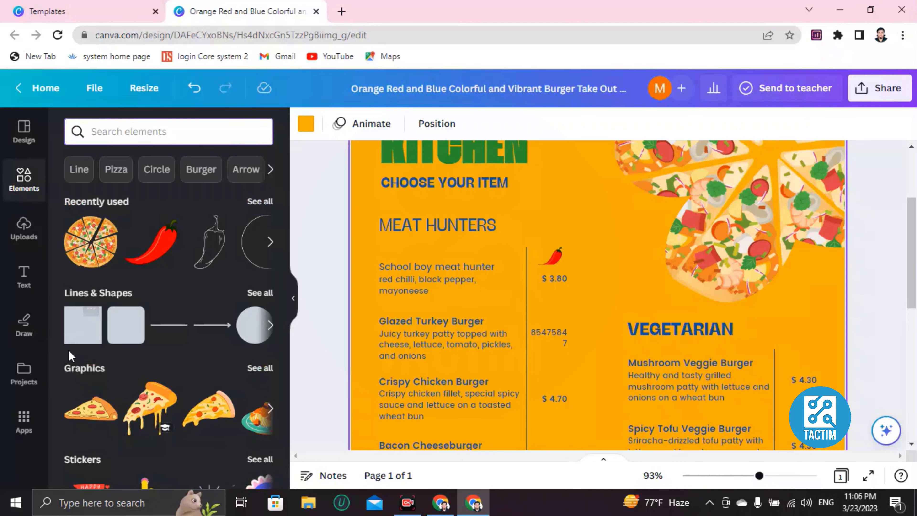
scroll(72, 354, down, 5)
click(176, 393)
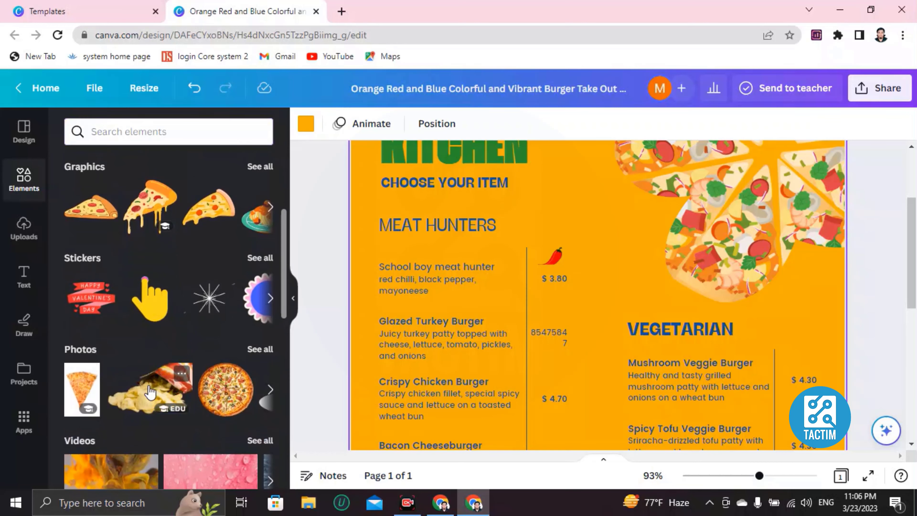
Shrink the chips photo and place it beside the VEGETARIAN heading, under the pizza graphic.
drag(402, 282, 657, 438)
scroll(686, 397, down, 4)
drag(722, 361, 771, 202)
scroll(715, 296, up, 2)
drag(703, 207, 756, 240)
drag(783, 275, 748, 268)
scroll(620, 328, down, 4)
scroll(615, 327, down, 4)
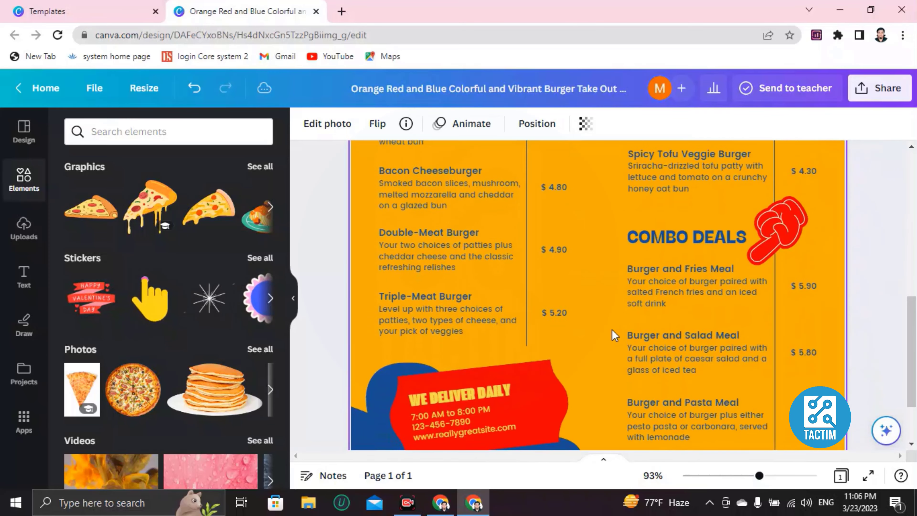
scroll(458, 328, up, 12)
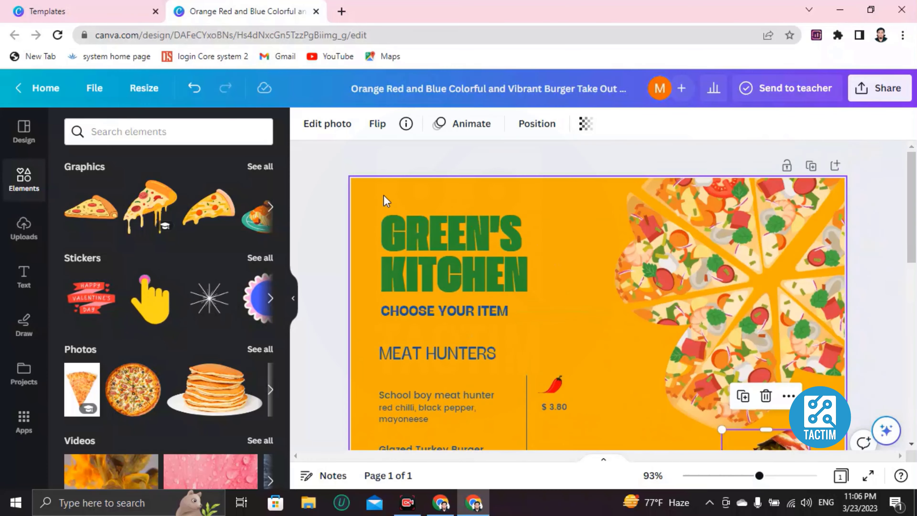
scroll(539, 323, down, 4)
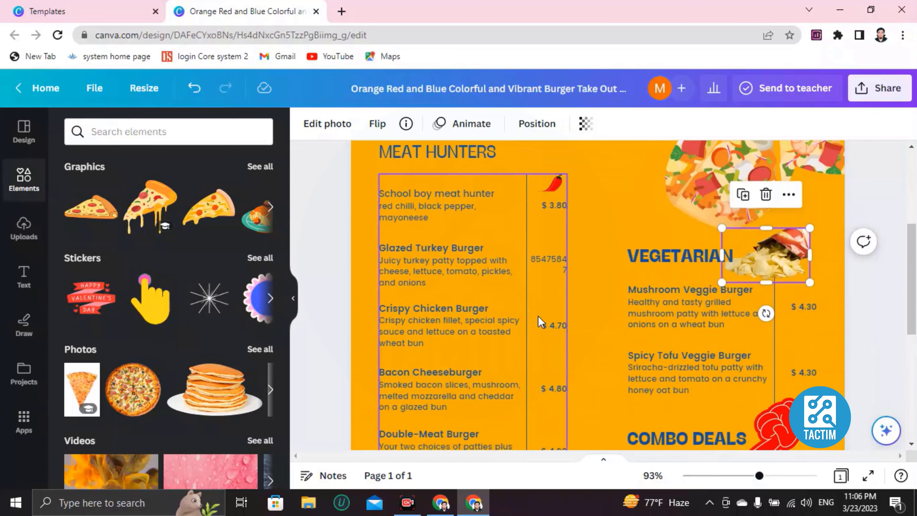
scroll(469, 296, up, 5)
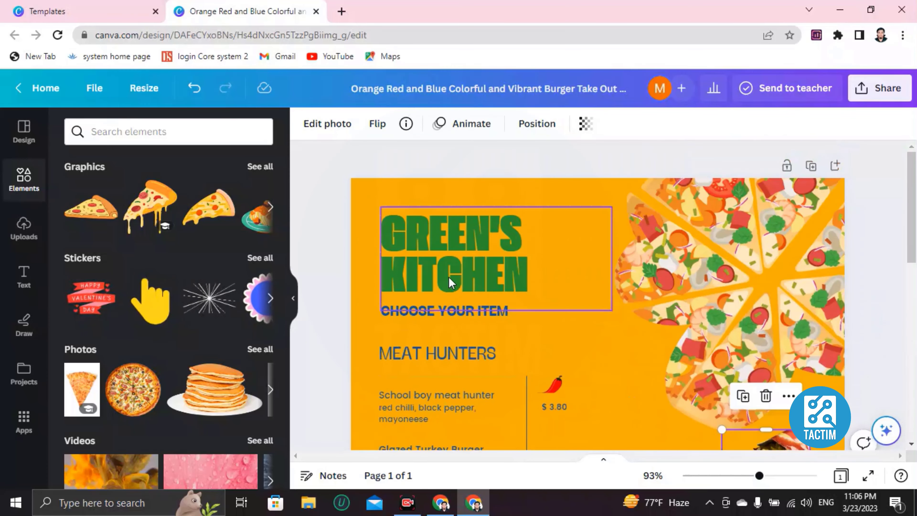
Change the page background from solid orange to the black-to-gold gradient.
click(357, 189)
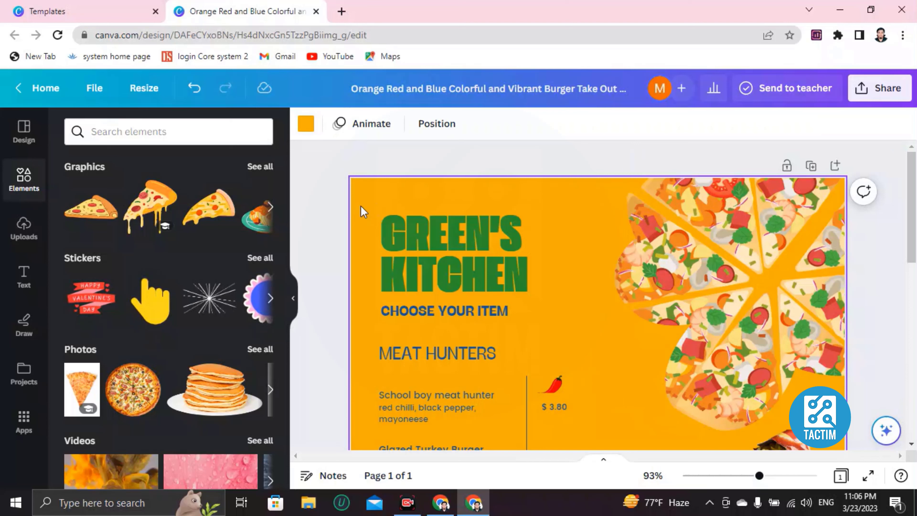
click(305, 127)
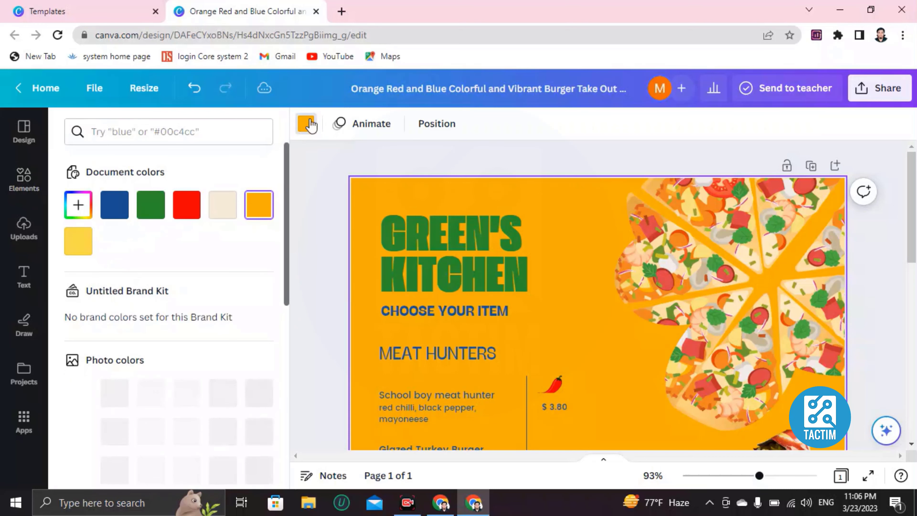
scroll(199, 311, down, 1)
scroll(200, 314, down, 5)
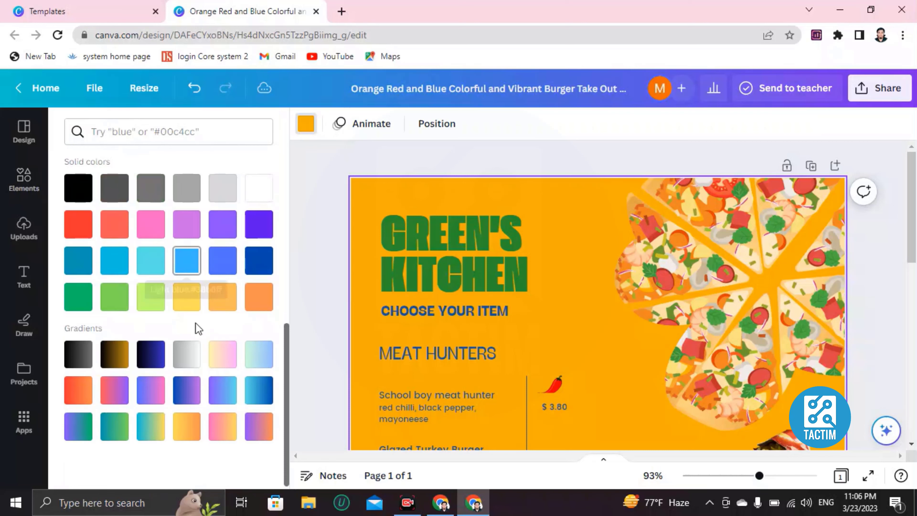
scroll(198, 328, up, 5)
scroll(197, 328, down, 5)
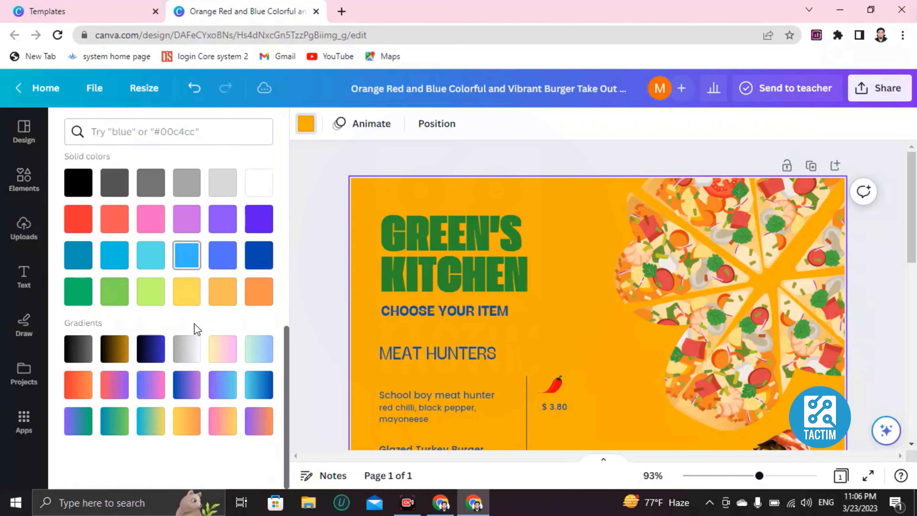
click(112, 355)
scroll(499, 328, down, 5)
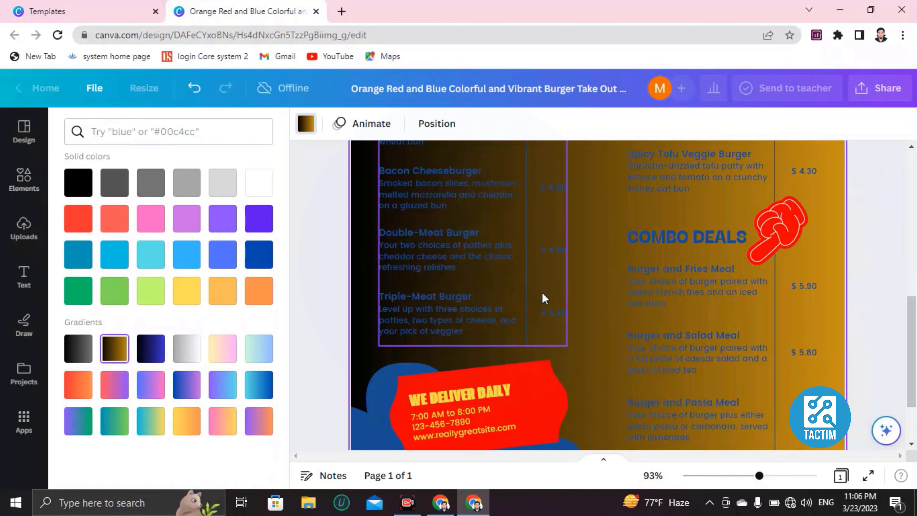
scroll(542, 292, up, 10)
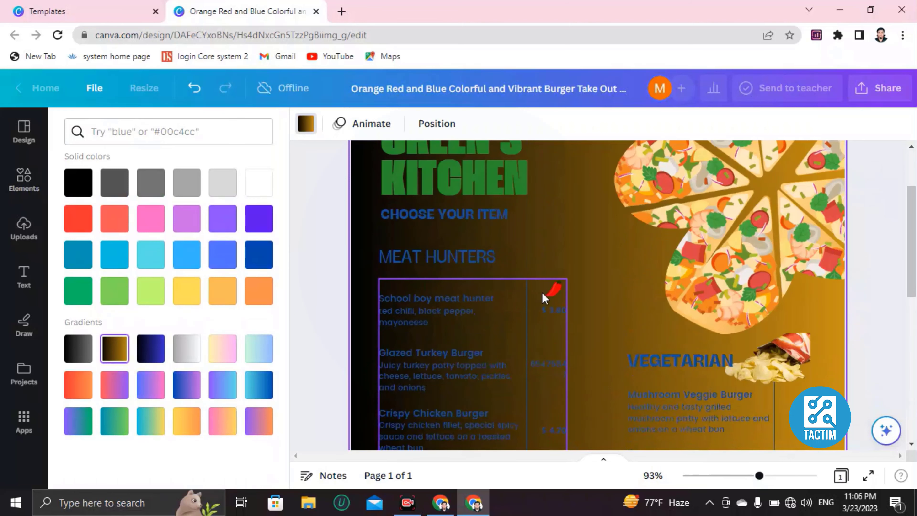
scroll(531, 295, down, 3)
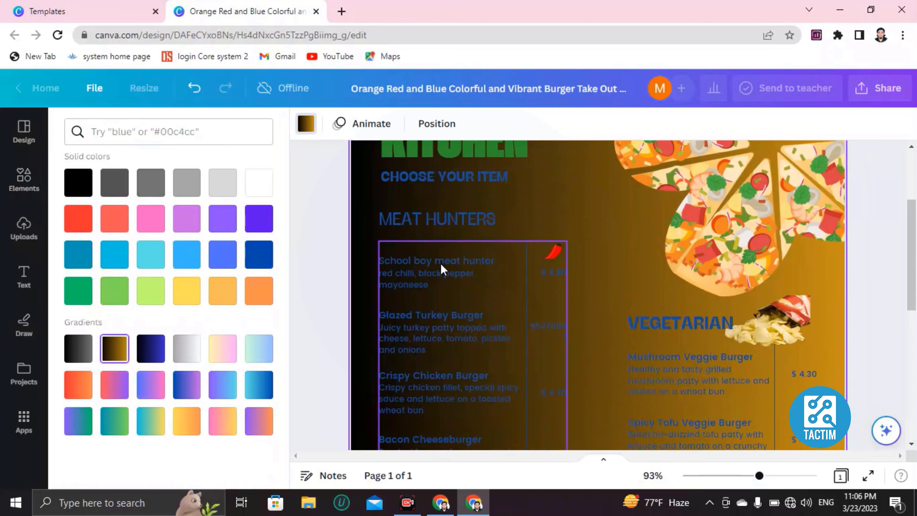
Select the MEAT HUNTER heading text and bring up its text colour choices.
click(424, 216)
double_click(425, 216)
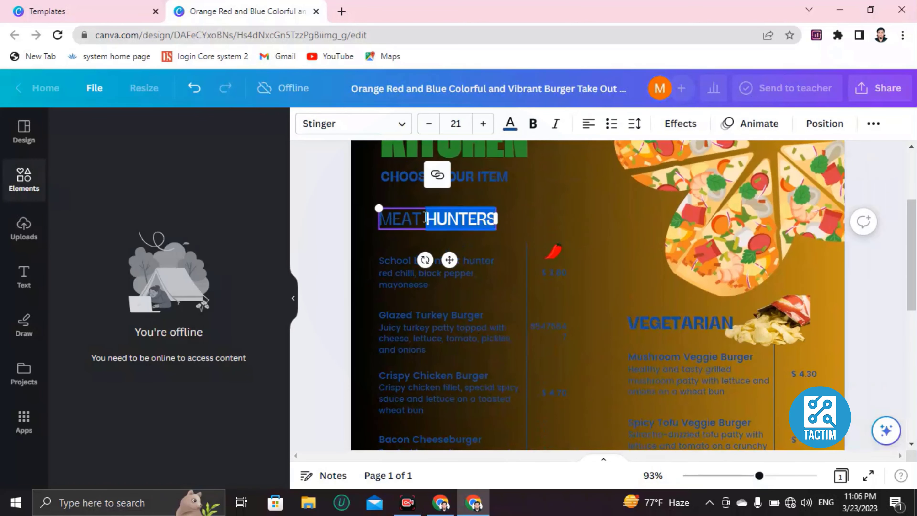
click(472, 217)
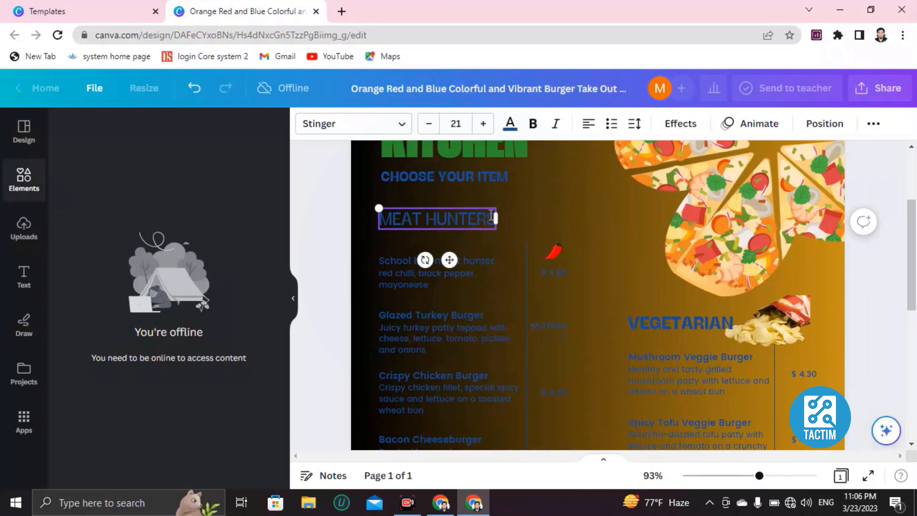
drag(491, 216, 385, 219)
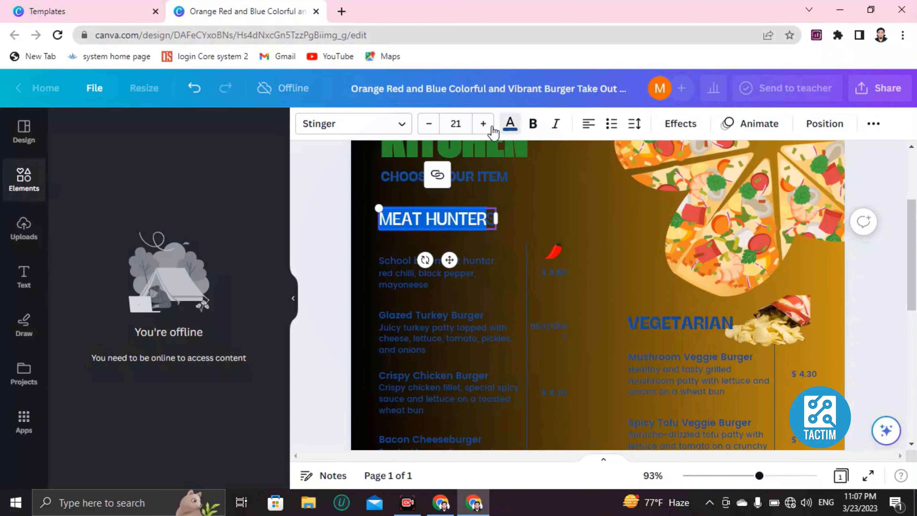
click(510, 124)
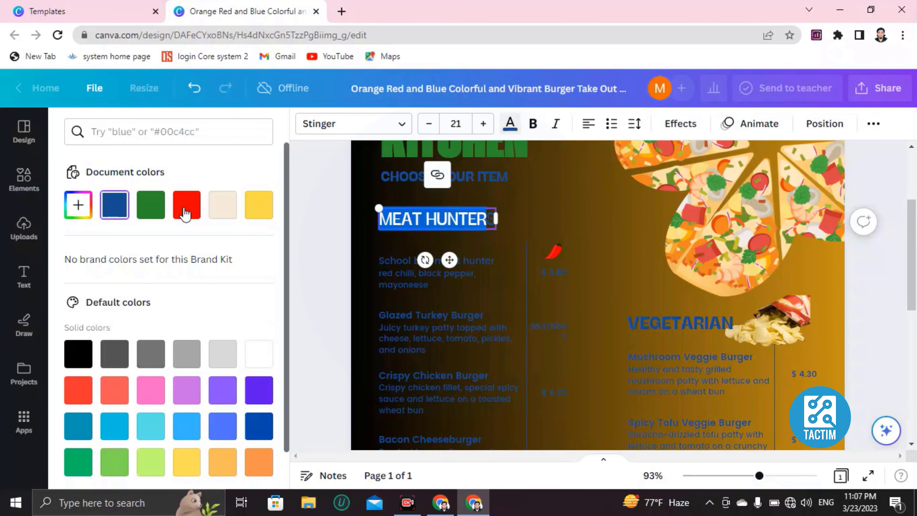
Colour the MEAT HUNTER heading red.
click(433, 318)
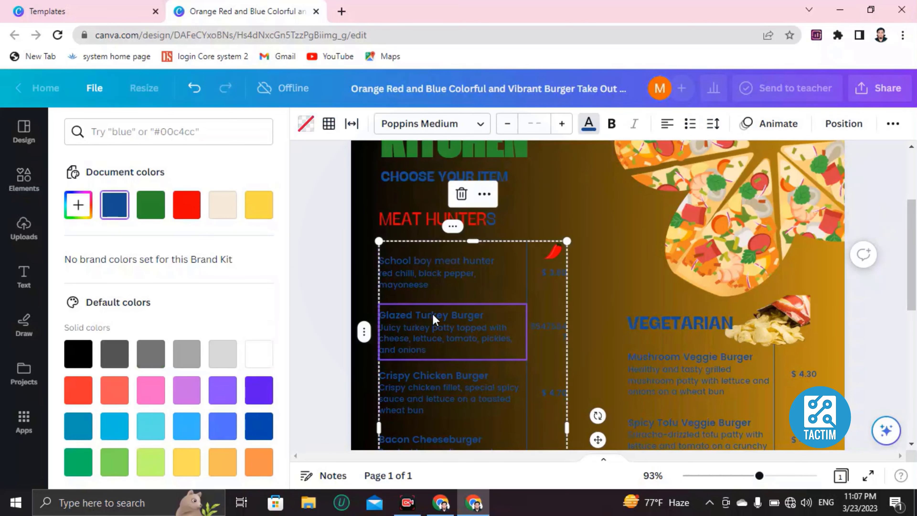
scroll(457, 323, down, 2)
scroll(467, 337, down, 4)
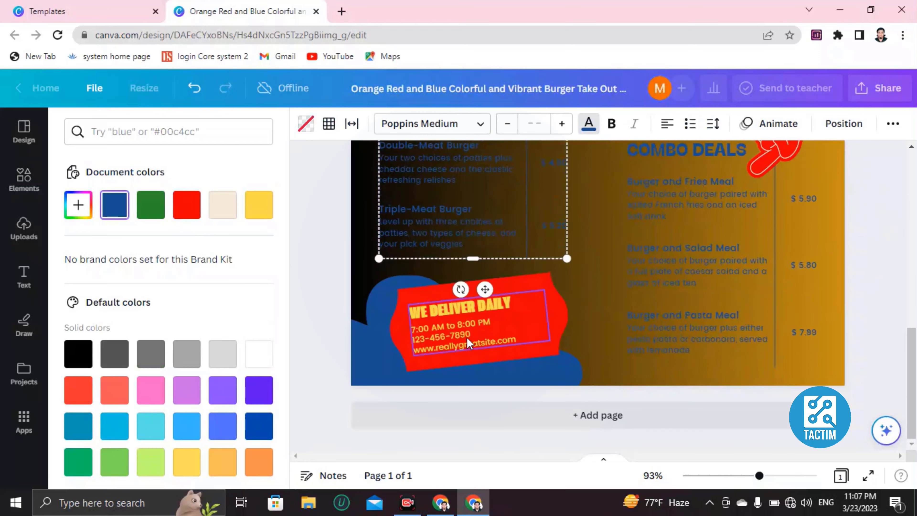
scroll(559, 278, up, 4)
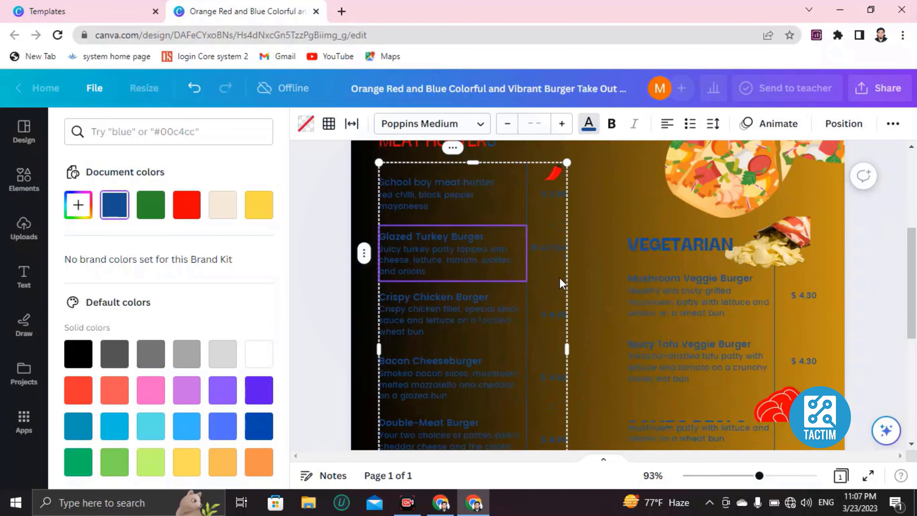
scroll(561, 284, down, 4)
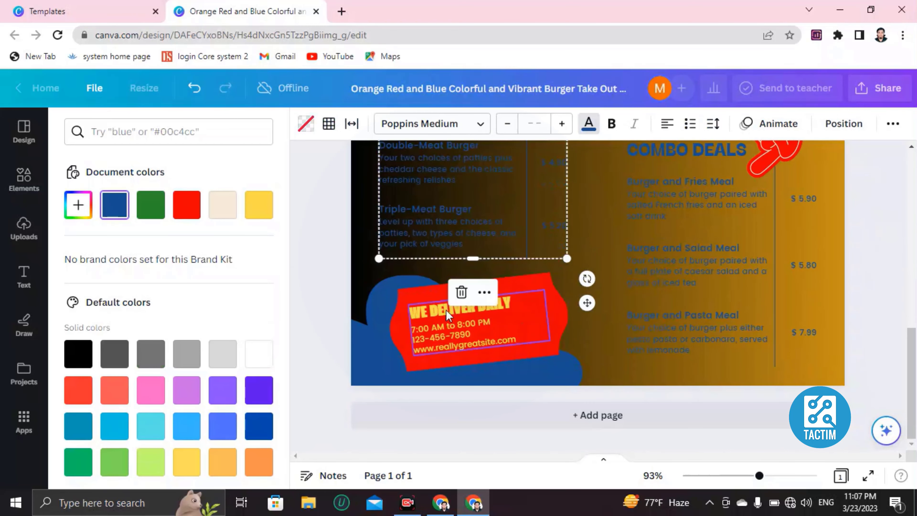
Delete the phone number line from the WE DELIVER DAILY banner, leaving '390ru9jewpn' on the hours line.
click(446, 309)
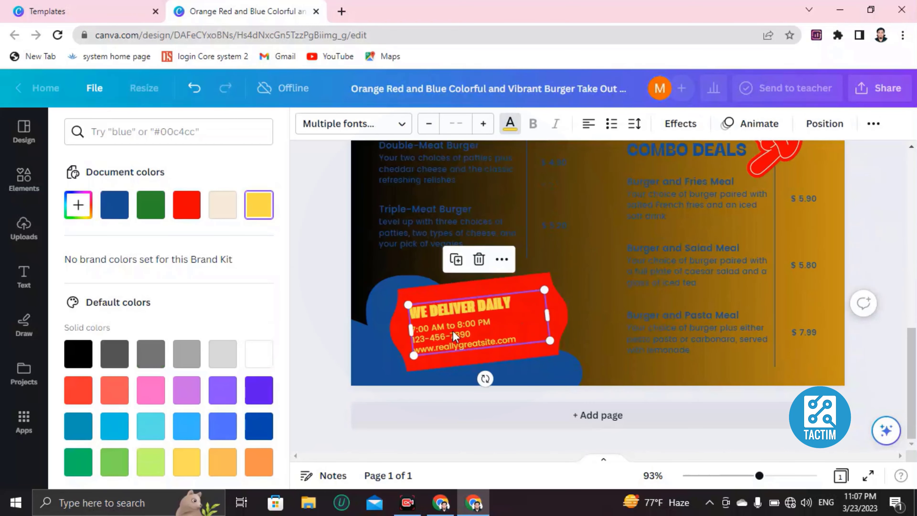
double_click(524, 331)
click(528, 335)
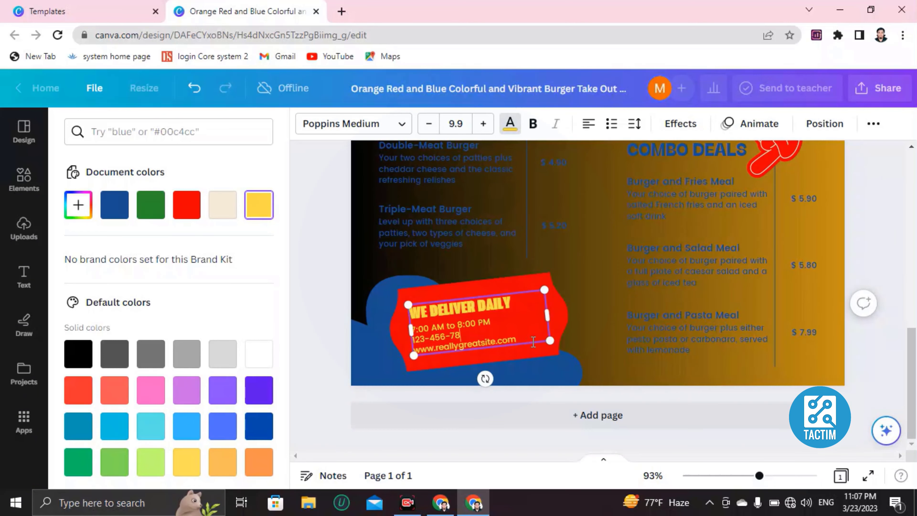
key(BackSpace)
key(BackSpace)
key(BackSpace)
key(BackSpace)
key(BackSpace)
key(BackSpace)
key(BackSpace)
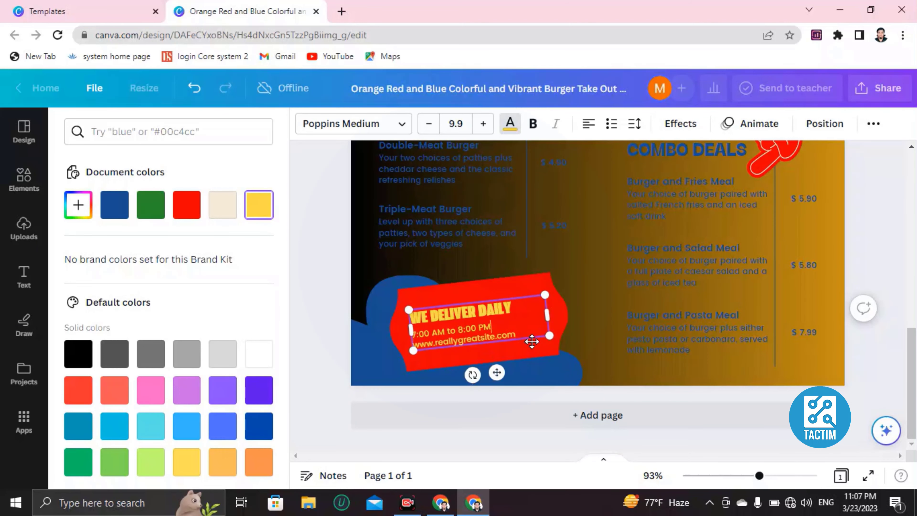
text(390ru9jewpnd)
key(Tab)
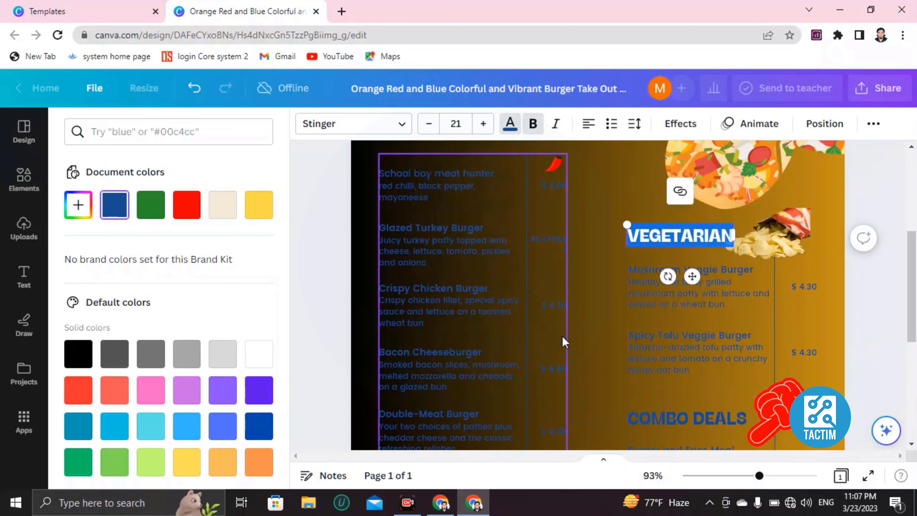
Close the colour choices and zoom the browser page out with Ctrl+minus.
scroll(563, 343, up, 5)
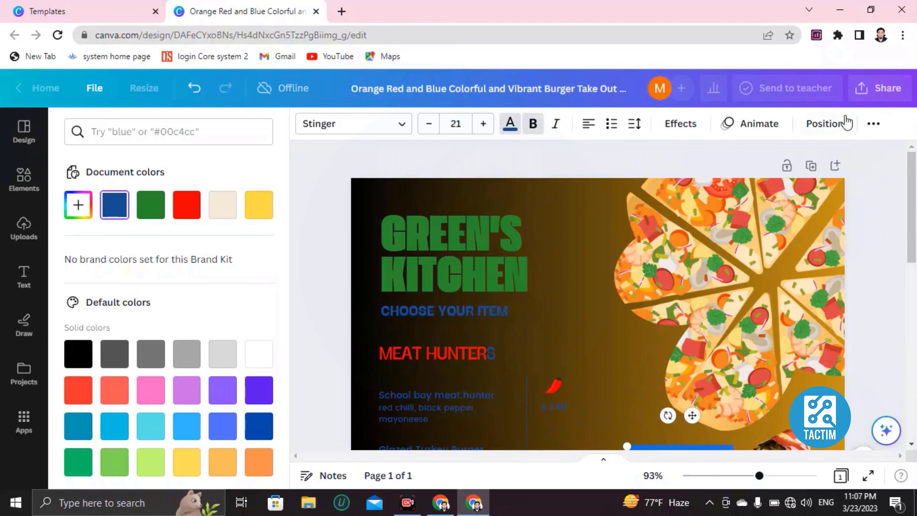
scroll(864, 357, down, 2)
scroll(864, 357, down, 2)
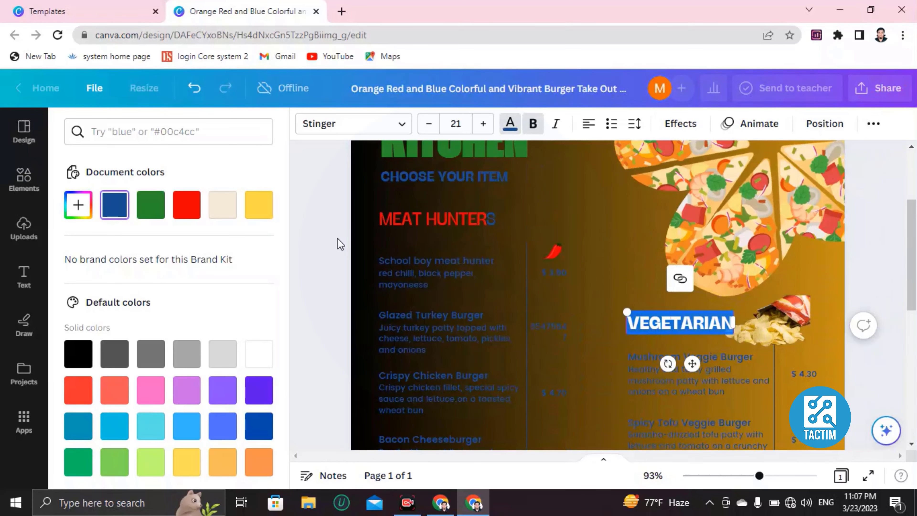
key(Escape)
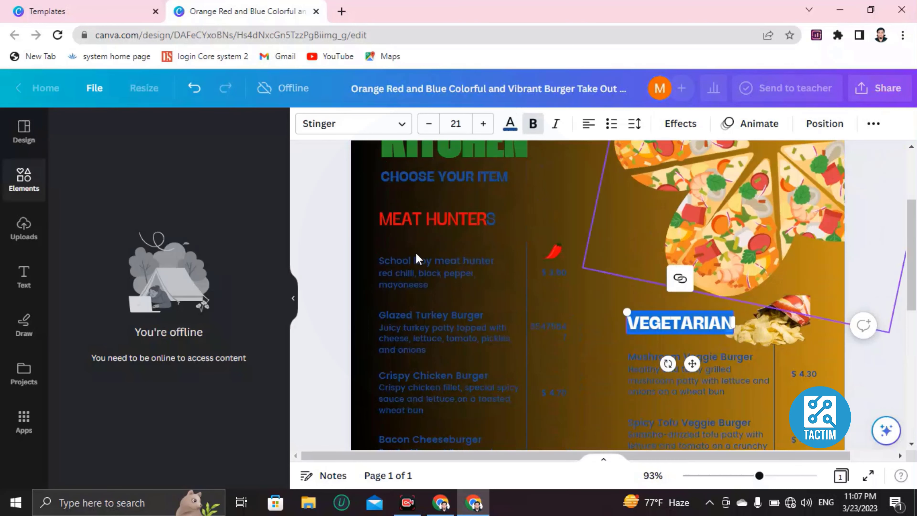
key(ctrl+minus)
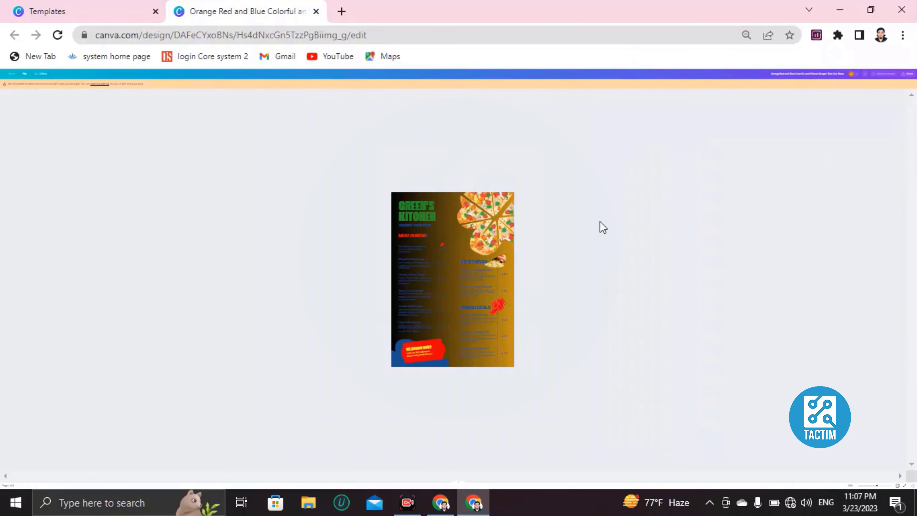
Check the Windows network connection, then return to the Canva menu design.
scroll(467, 264, up, 10)
scroll(468, 268, up, 2)
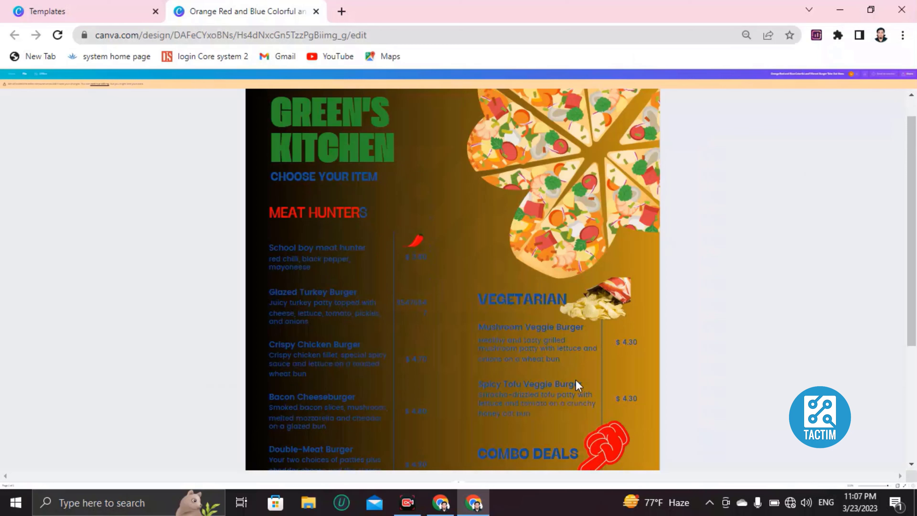
click(790, 503)
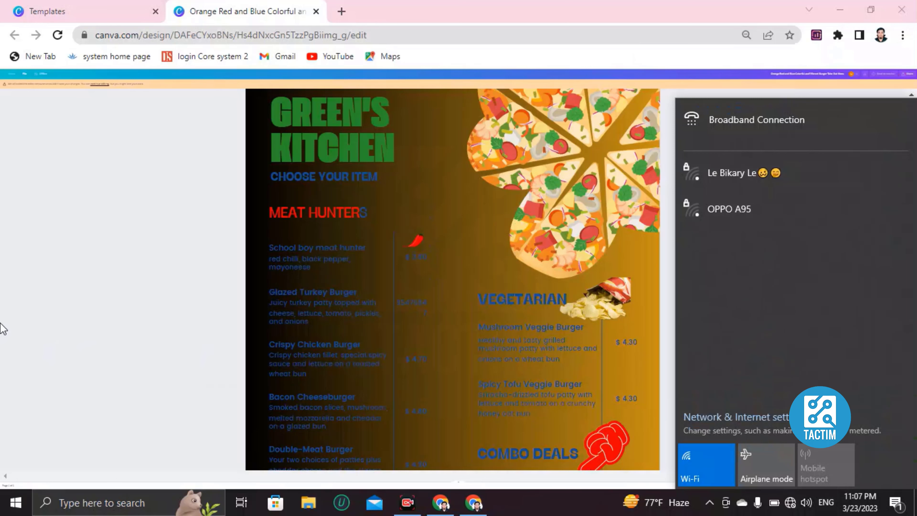
click(641, 483)
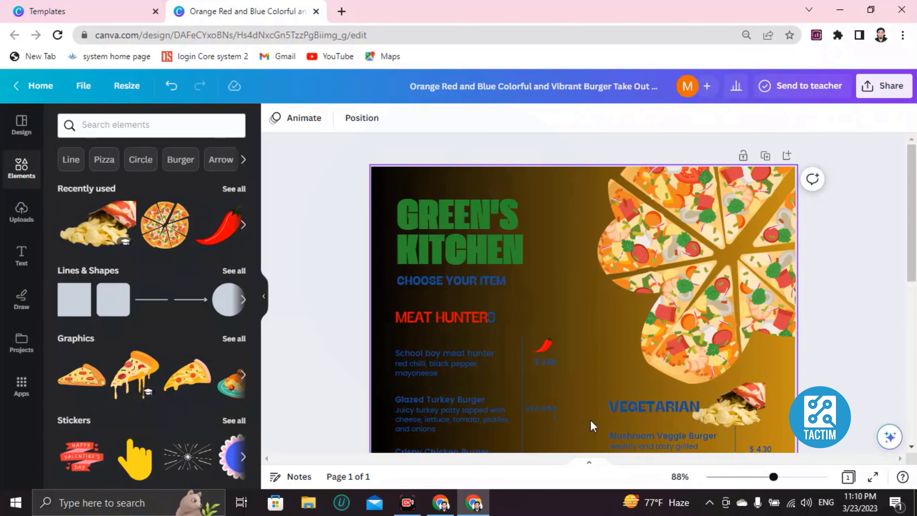
click(696, 358)
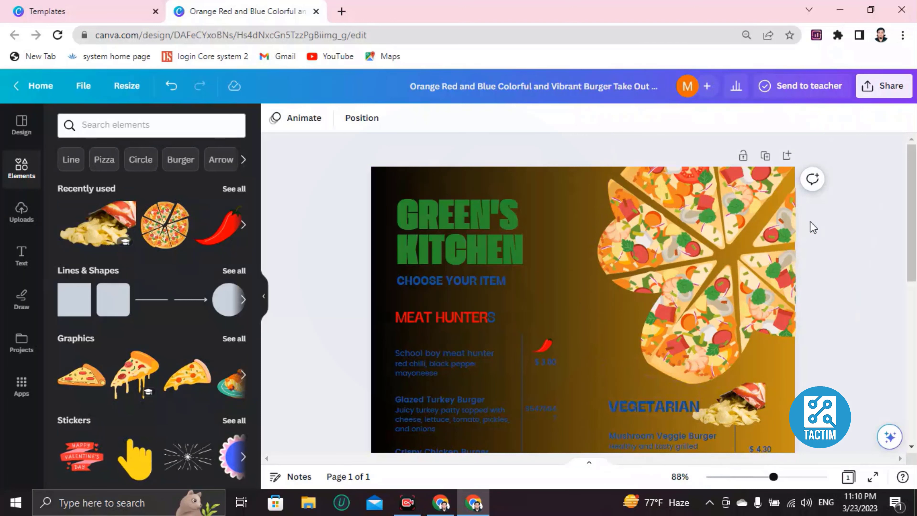
click(877, 94)
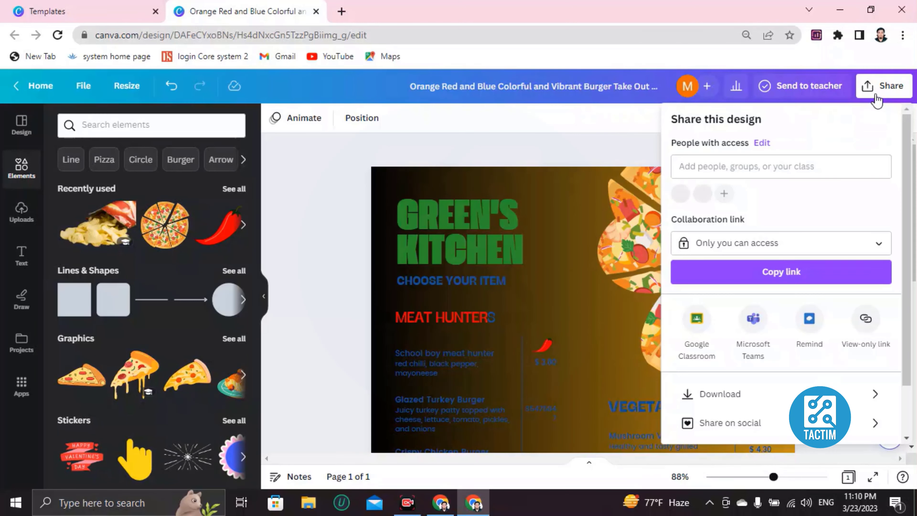
scroll(750, 251, down, 1)
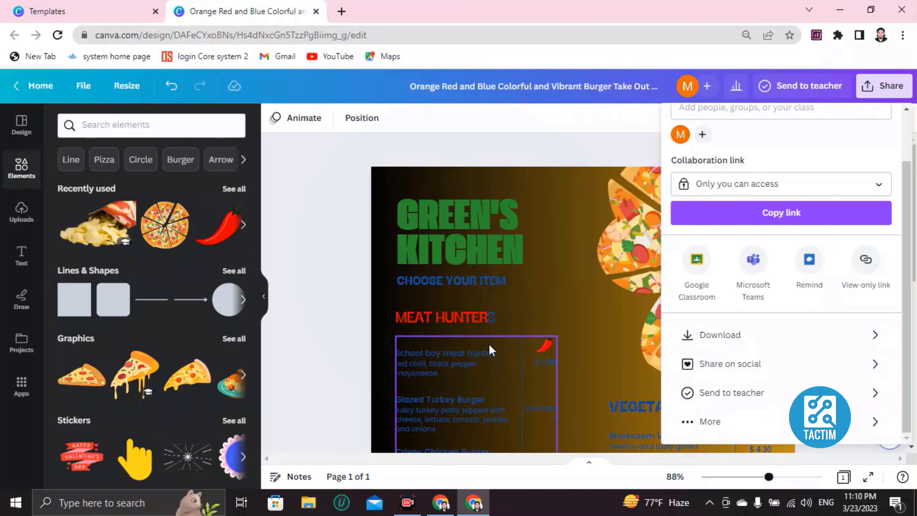
scroll(727, 335, up, 2)
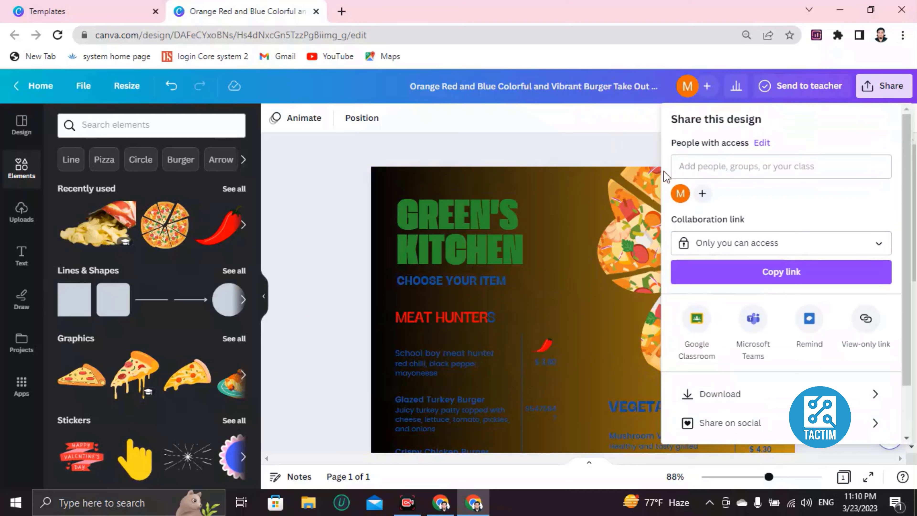
click(704, 168)
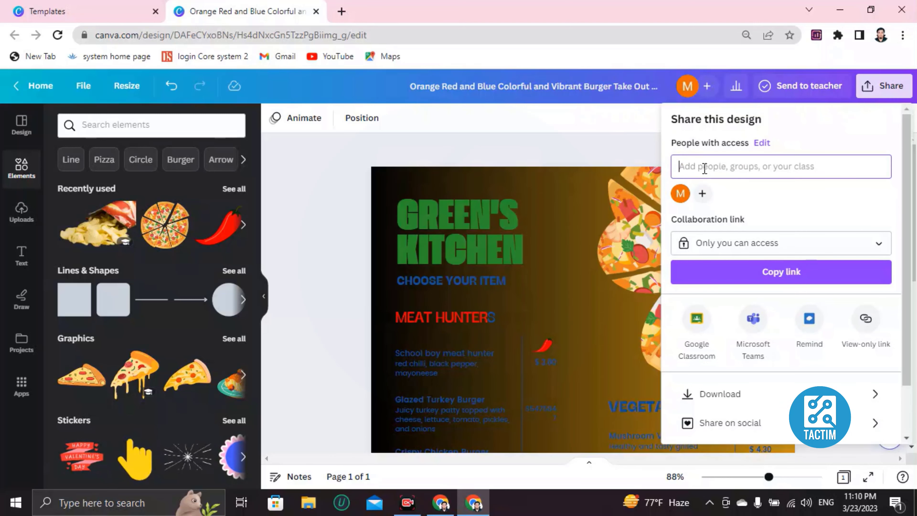
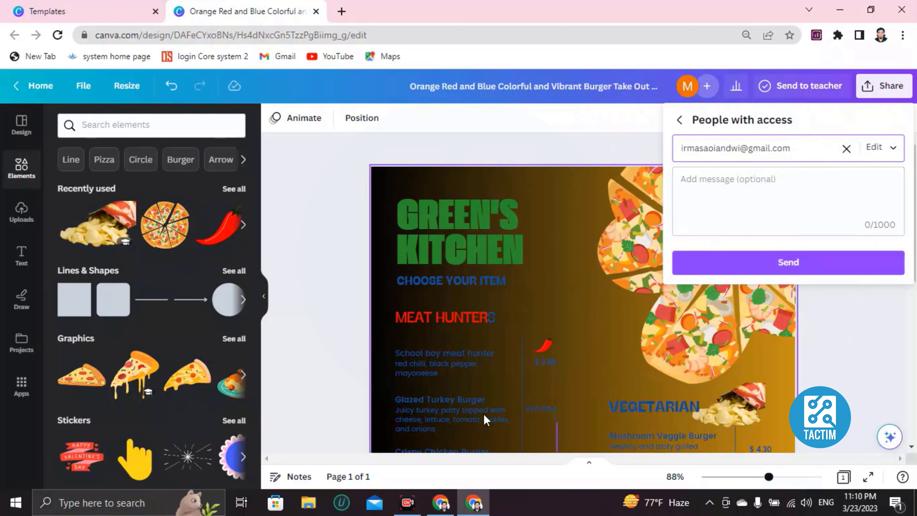
click(846, 148)
click(308, 181)
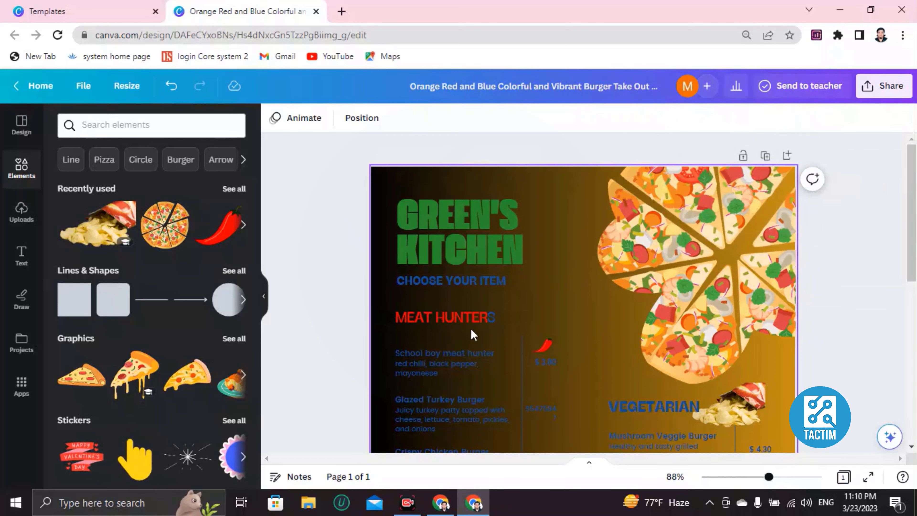
scroll(472, 329, down, 10)
scroll(472, 329, up, 10)
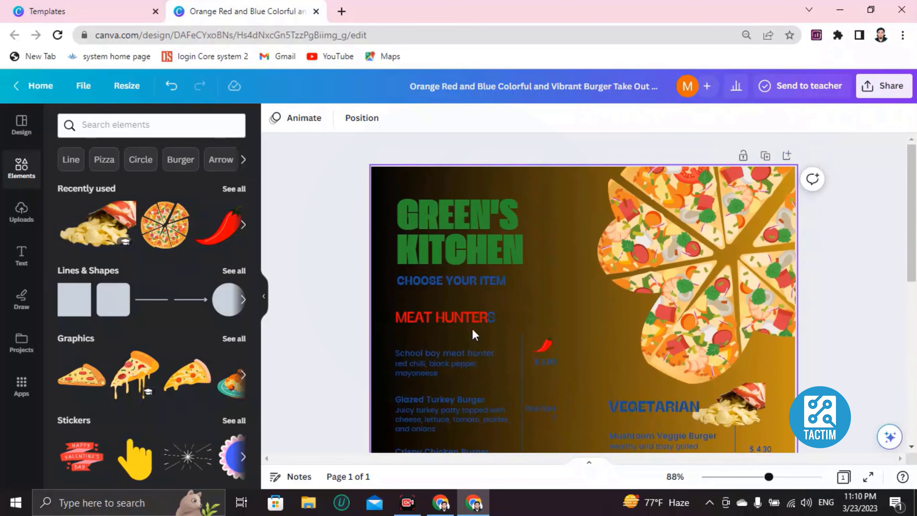